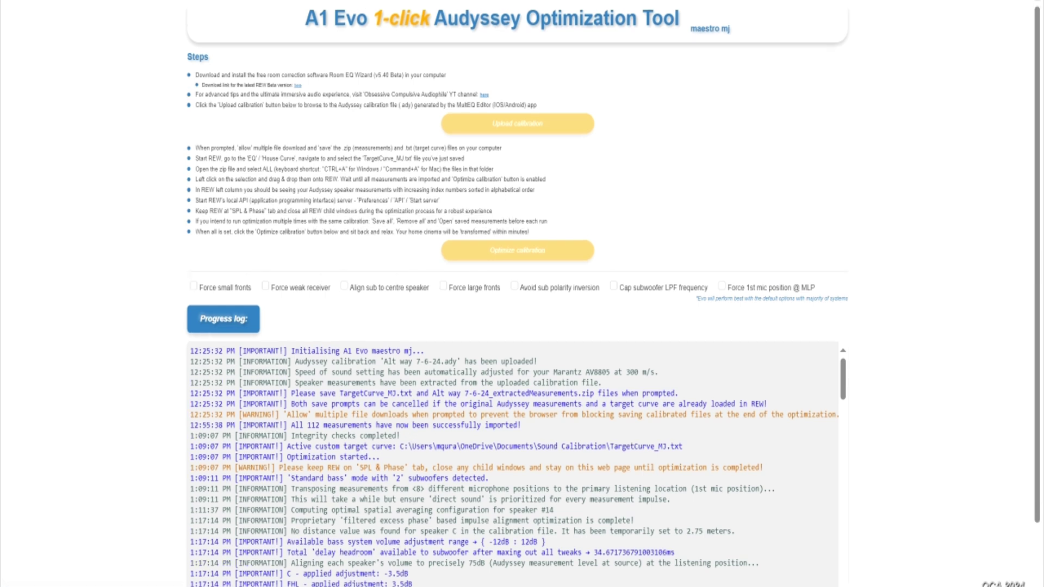
pyautogui.moveTo(291, 425); pyautogui.dragTo(536, 430)
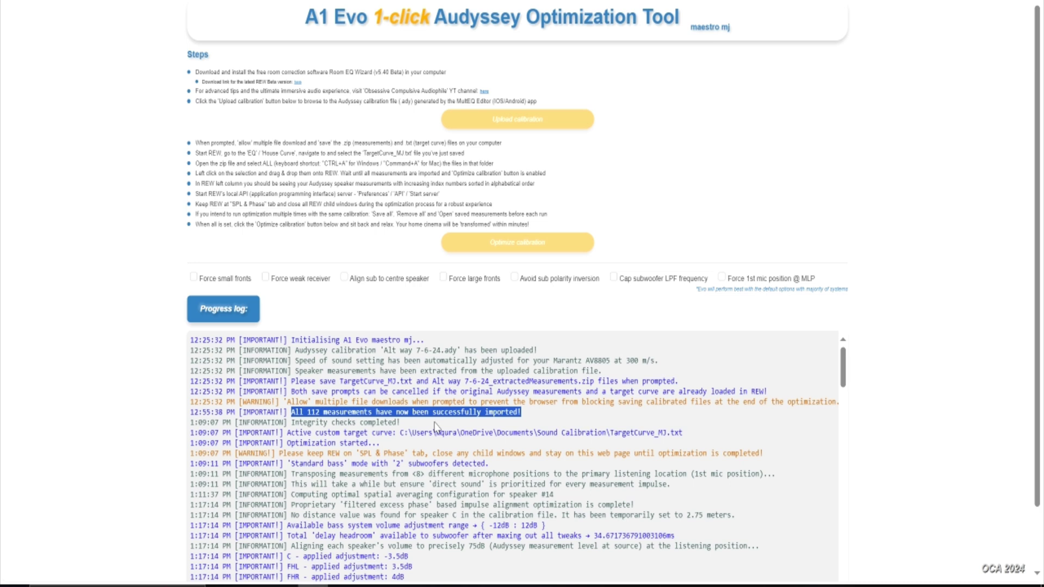
pyautogui.scroll(-2, 514, 457)
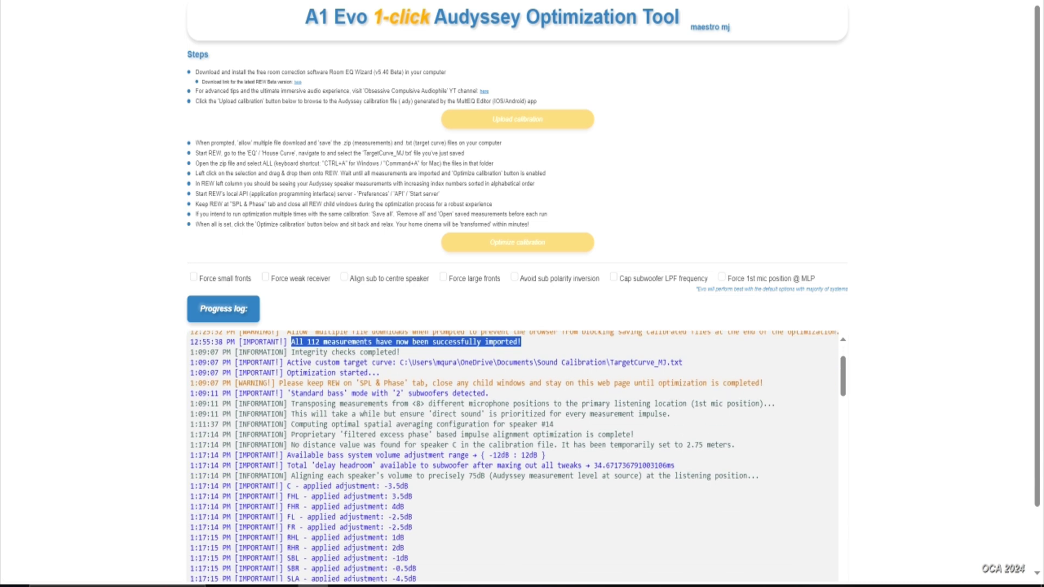
pyautogui.scroll(-2, 514, 457)
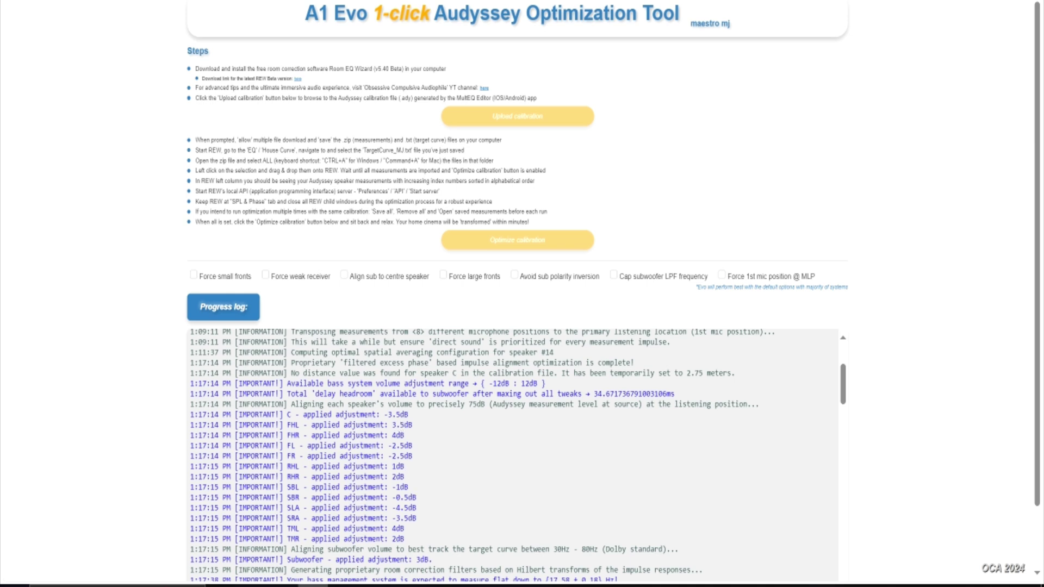
pyautogui.scroll(-2, 412, 547)
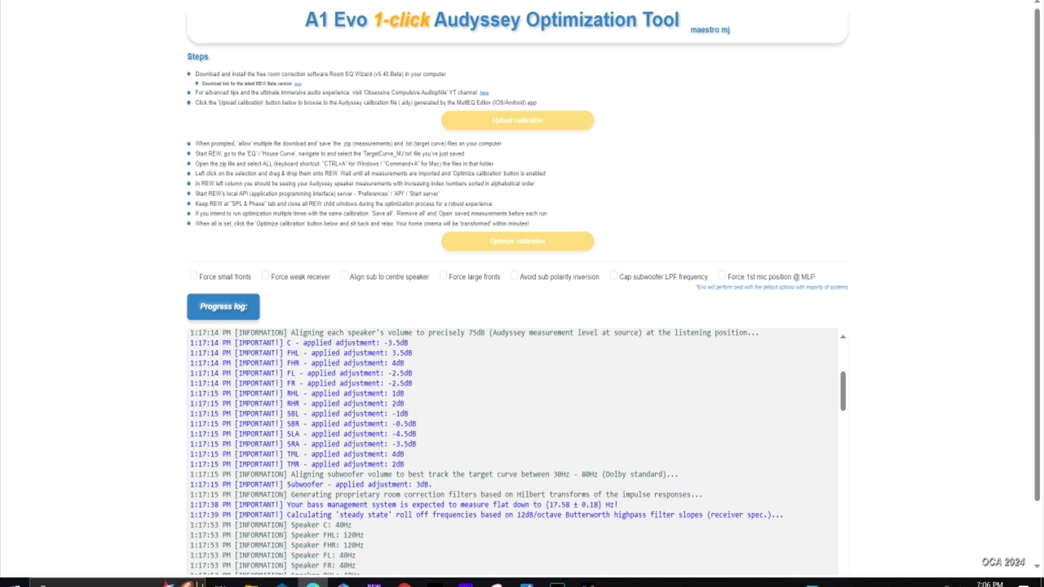
pyautogui.moveTo(429, 483); pyautogui.dragTo(419, 490)
pyautogui.scroll(-3, 434, 530)
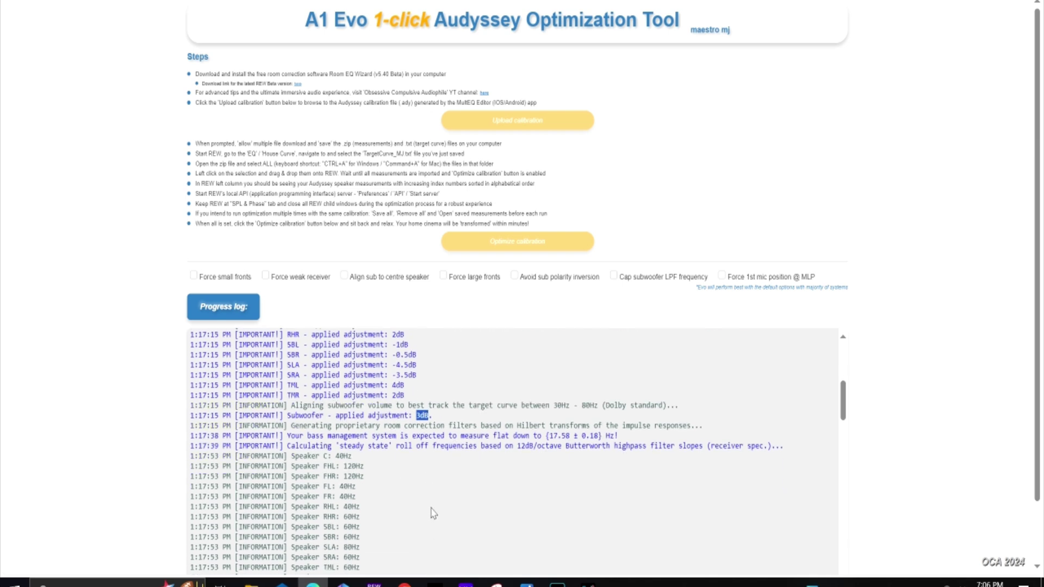
pyautogui.scroll(-3, 415, 482)
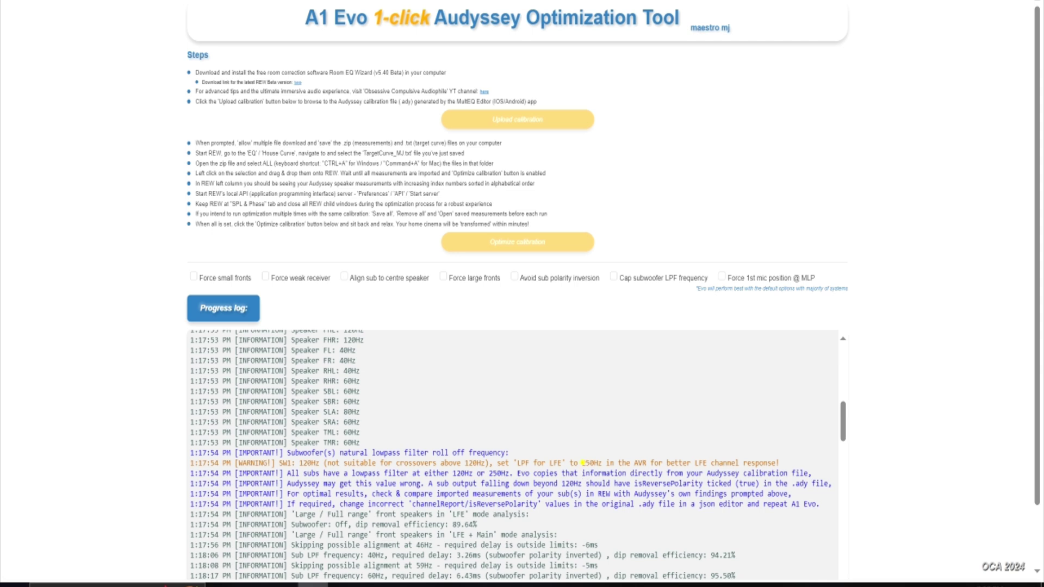
pyautogui.moveTo(583, 463); pyautogui.dragTo(602, 464)
pyautogui.click(720, 461)
pyautogui.scroll(-3, 574, 539)
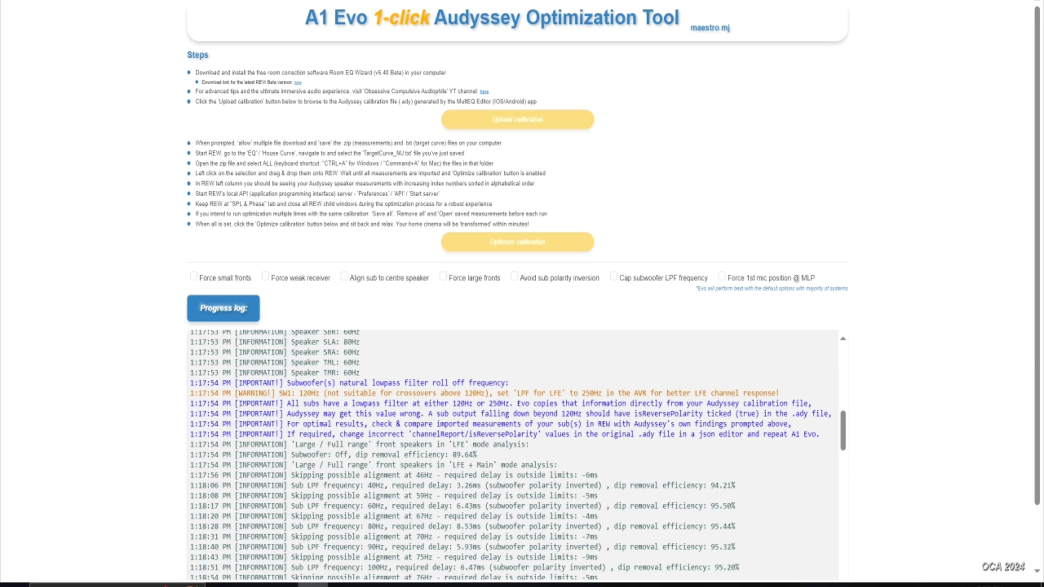
pyautogui.scroll(-10, 517, 457)
pyautogui.moveTo(279, 488); pyautogui.dragTo(538, 491)
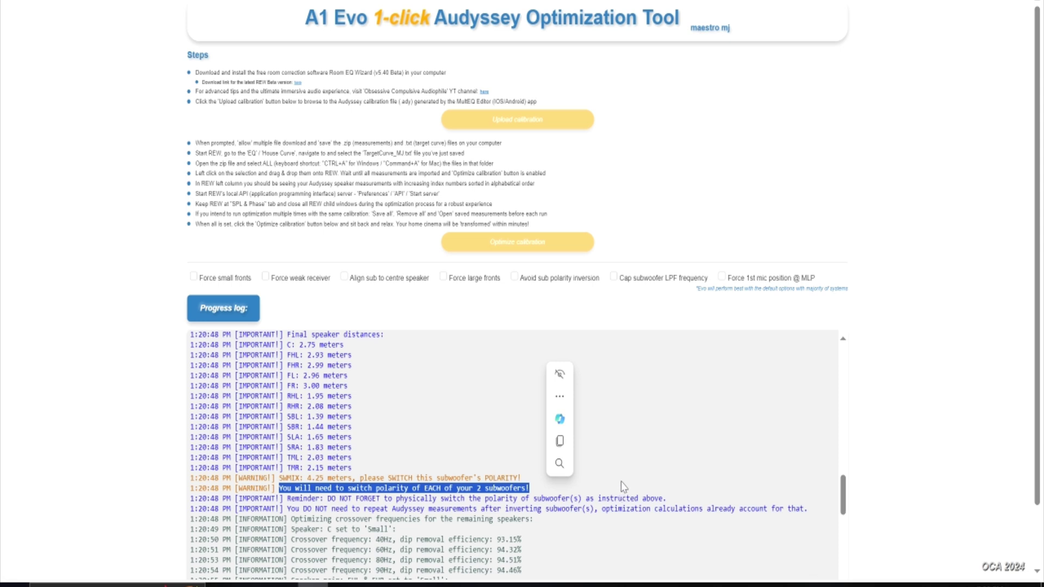
pyautogui.click(621, 482)
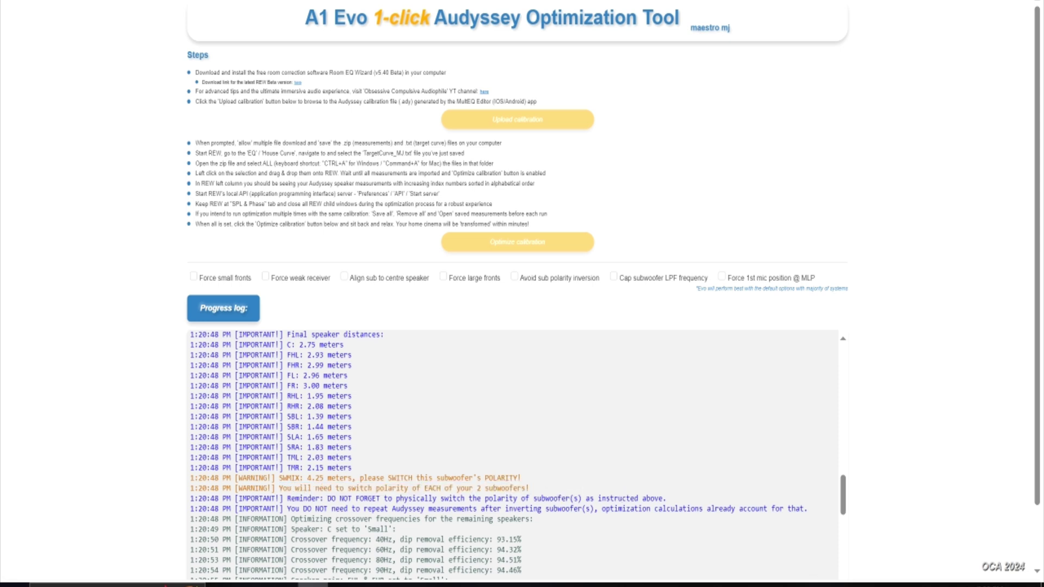
pyautogui.moveTo(279, 489); pyautogui.dragTo(552, 489)
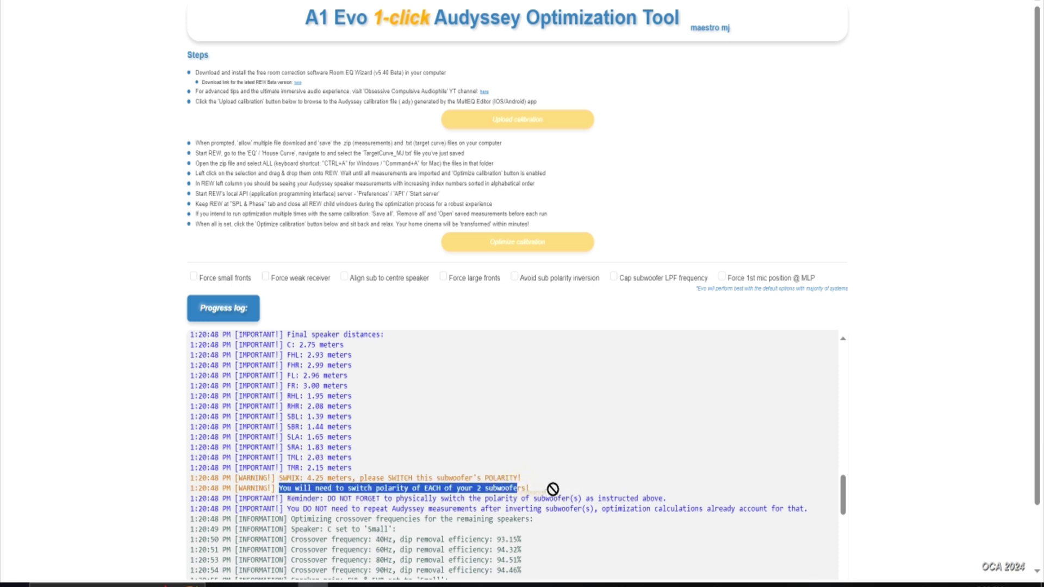
pyautogui.click(610, 473)
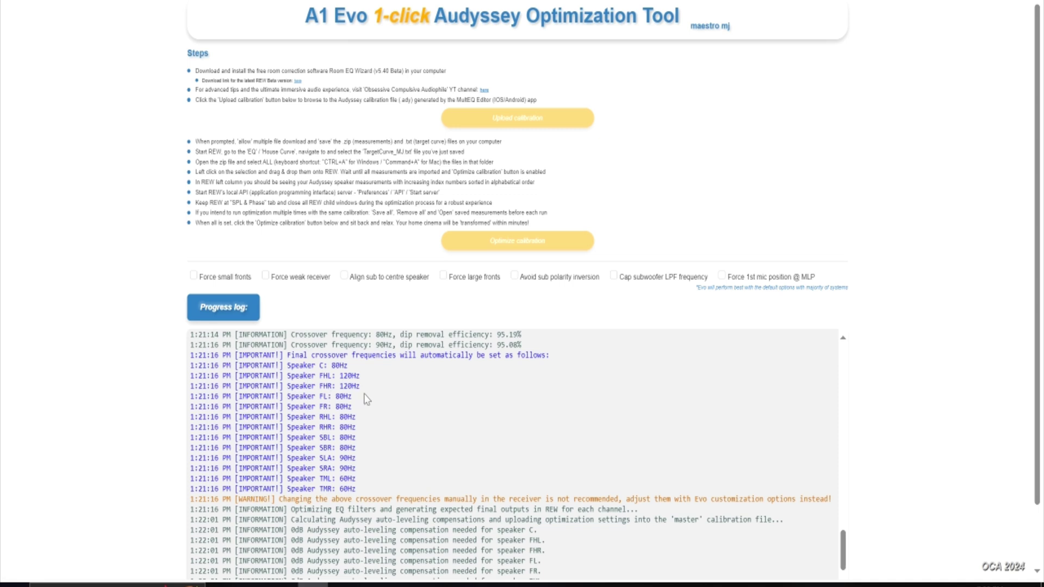
pyautogui.moveTo(360, 387); pyautogui.dragTo(292, 375)
pyautogui.click(323, 381)
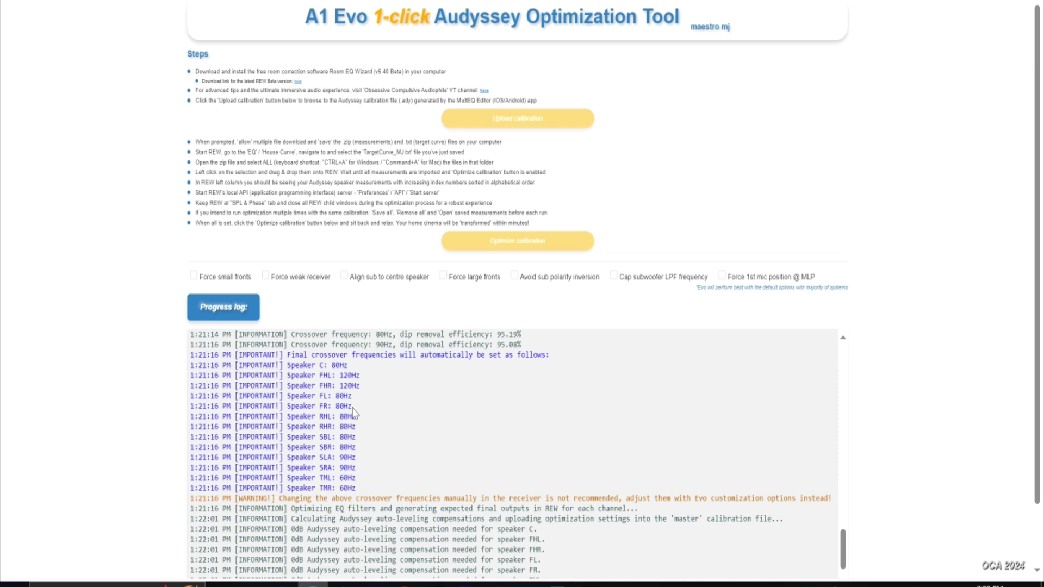
pyautogui.moveTo(353, 412); pyautogui.dragTo(190, 397)
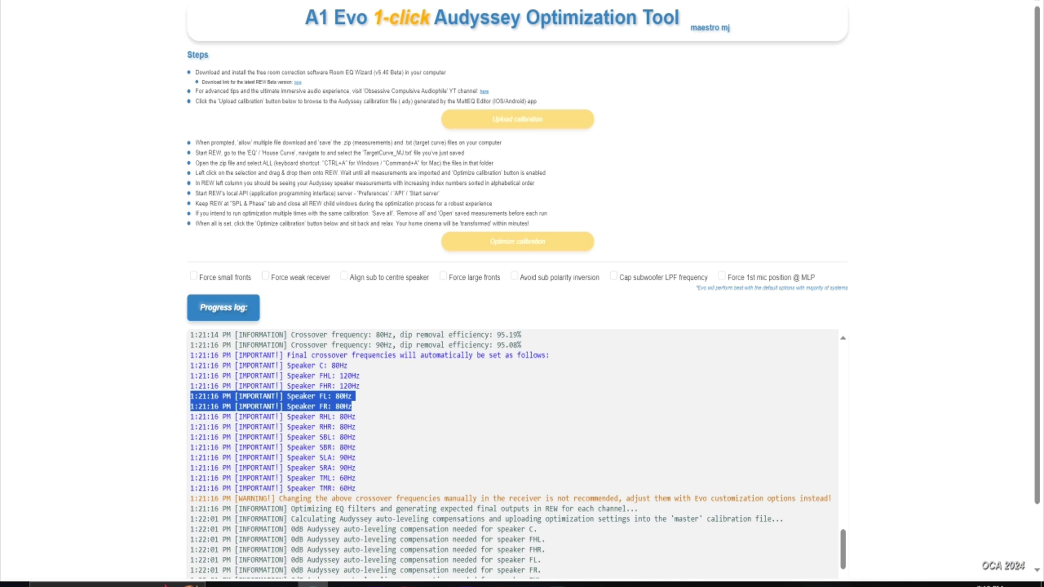
# - Highlight the SLA/SRA 90 Hz and TML/TMR 60 Hz crossovers, then the manual-crossover warning
pyautogui.moveTo(339, 457); pyautogui.dragTo(359, 473)
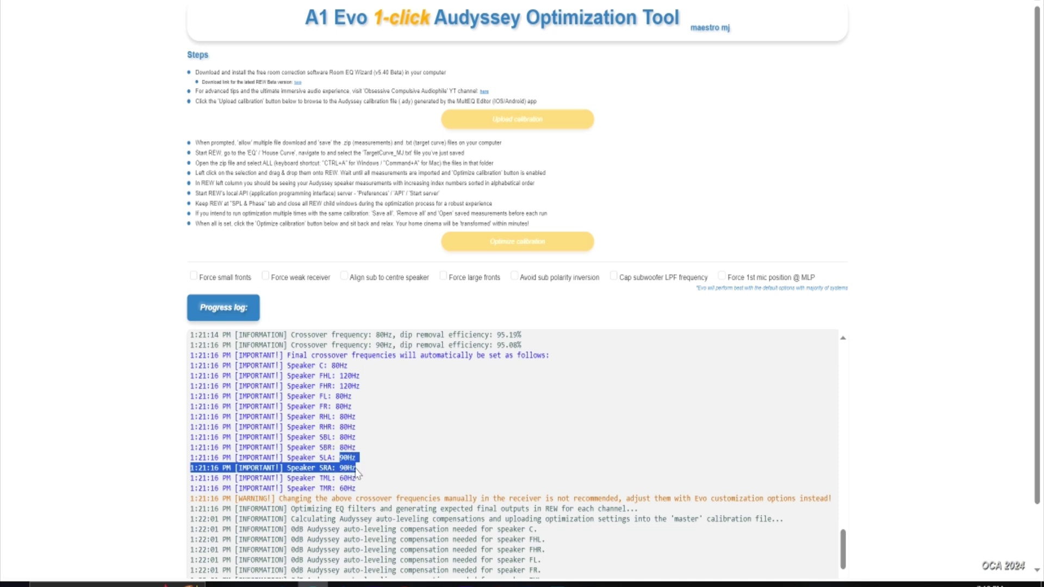
pyautogui.click(352, 494)
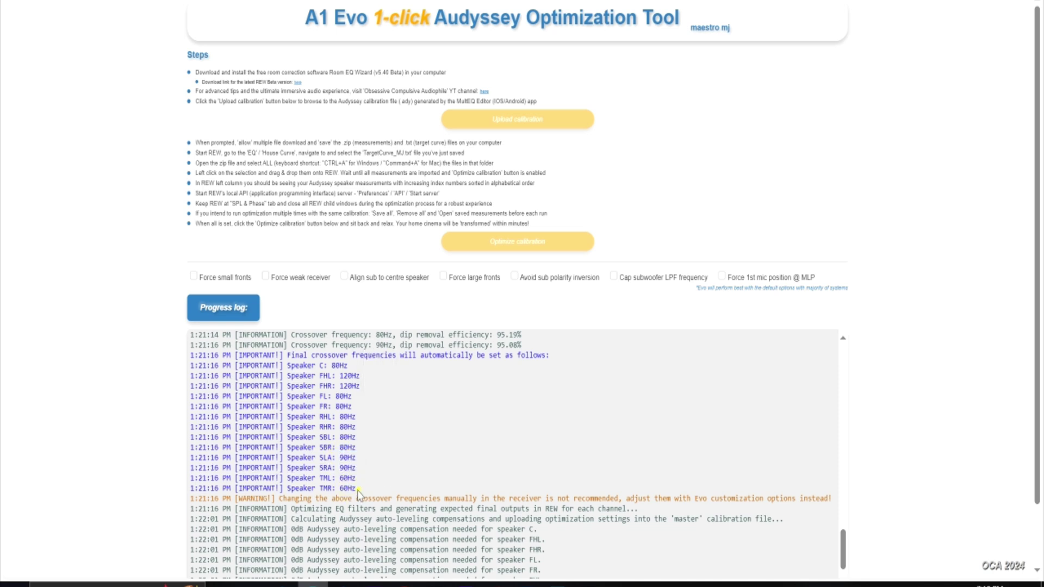
pyautogui.moveTo(360, 490); pyautogui.dragTo(287, 483)
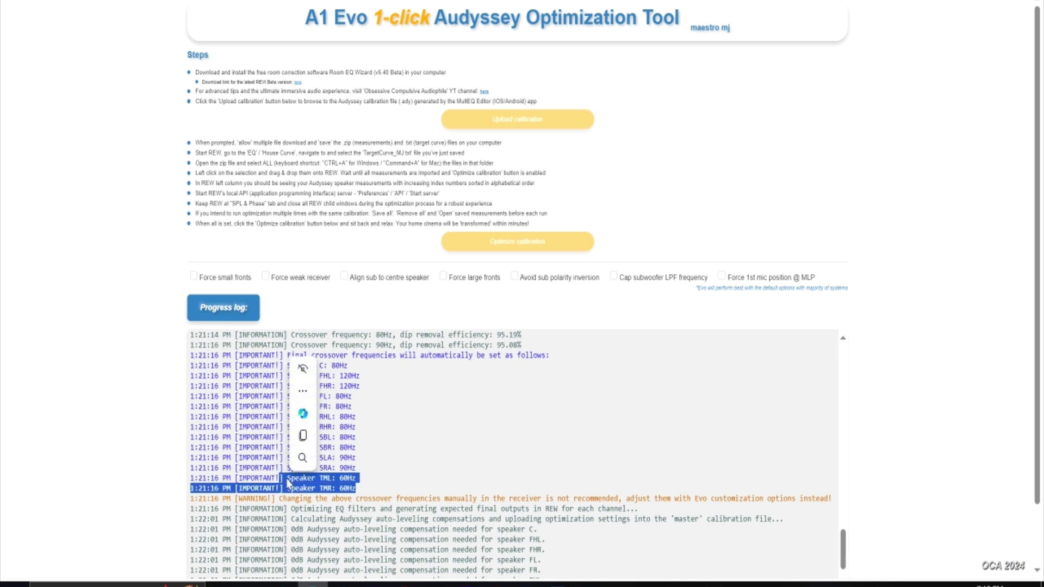
pyautogui.click(369, 484)
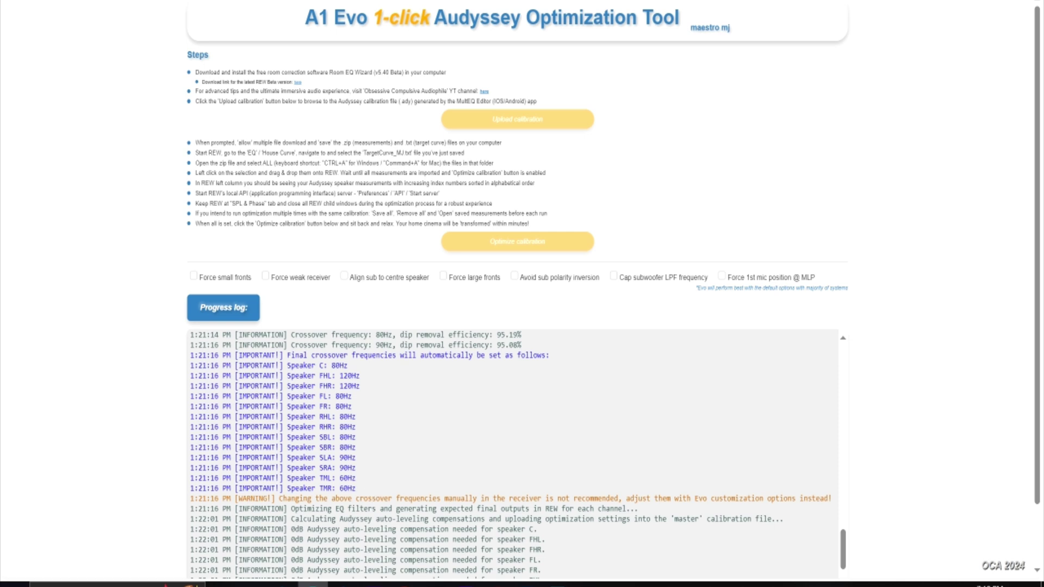
pyautogui.moveTo(339, 478); pyautogui.dragTo(362, 493)
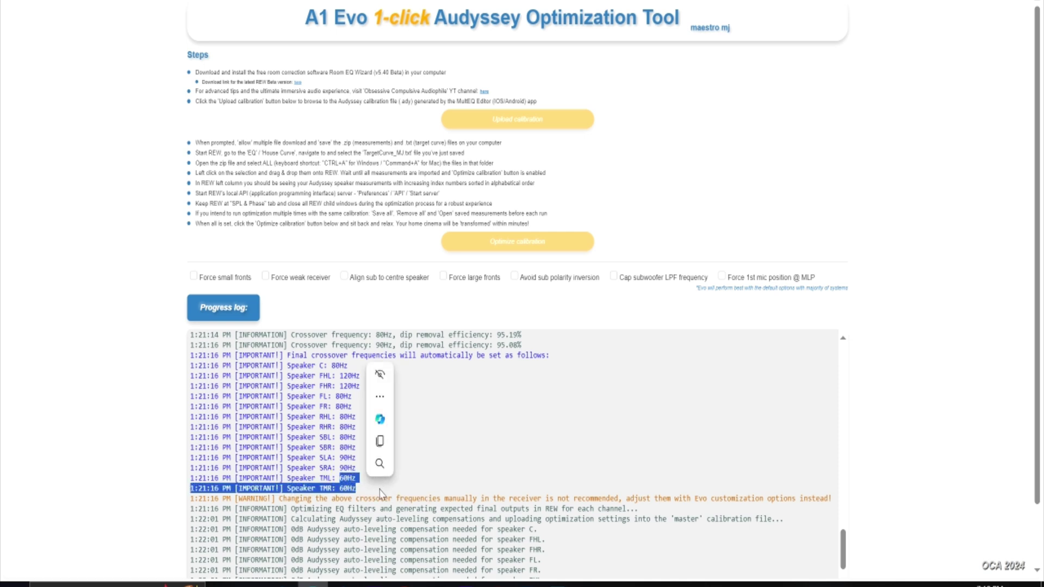
pyautogui.click(383, 492)
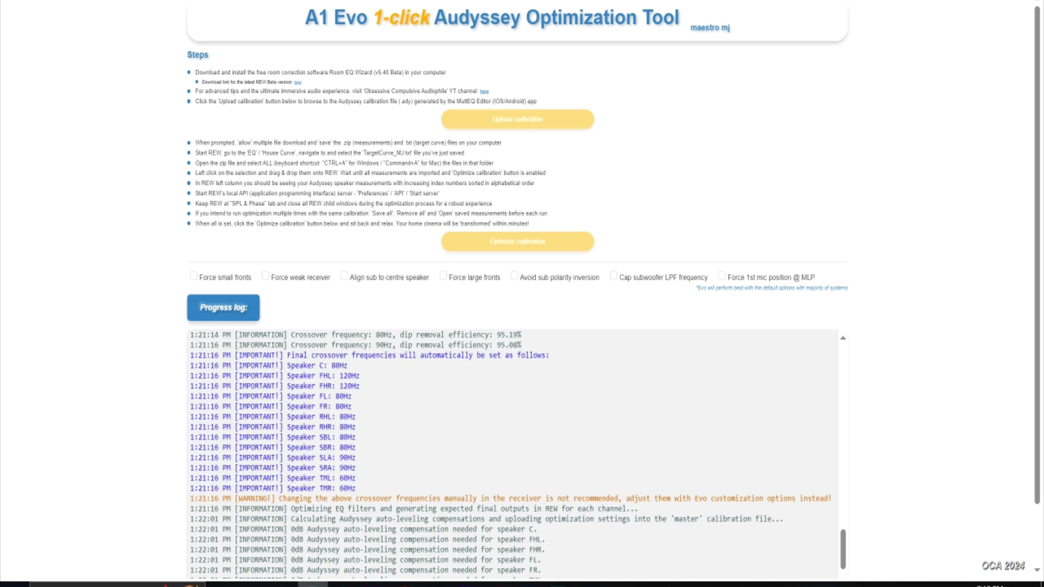
pyautogui.moveTo(276, 499); pyautogui.dragTo(647, 503)
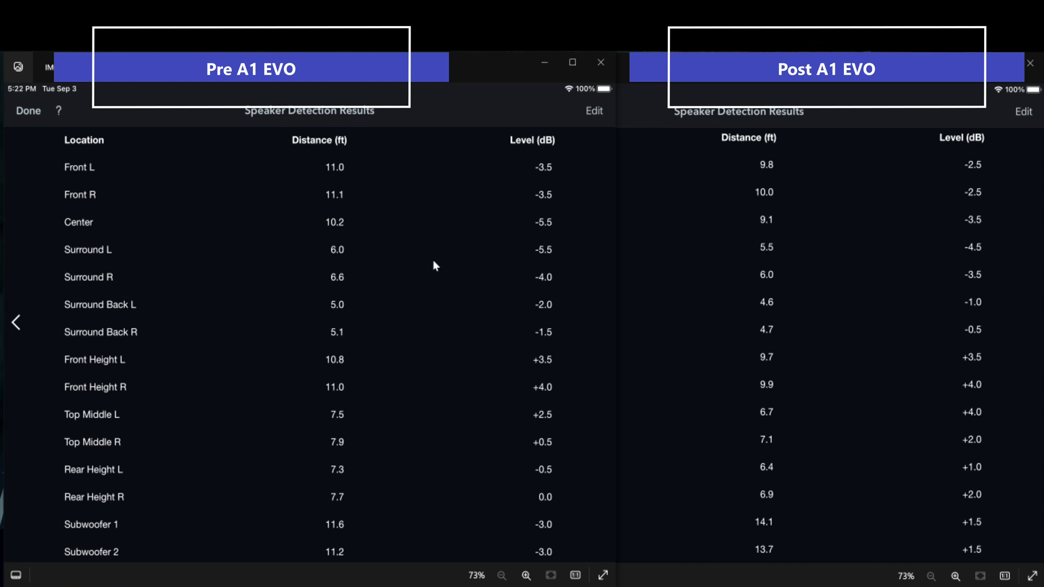
# - Switch between the Post and Pre A1 EVO speaker detection result windows to compare them
pyautogui.click(812, 191)
pyautogui.click(372, 237)
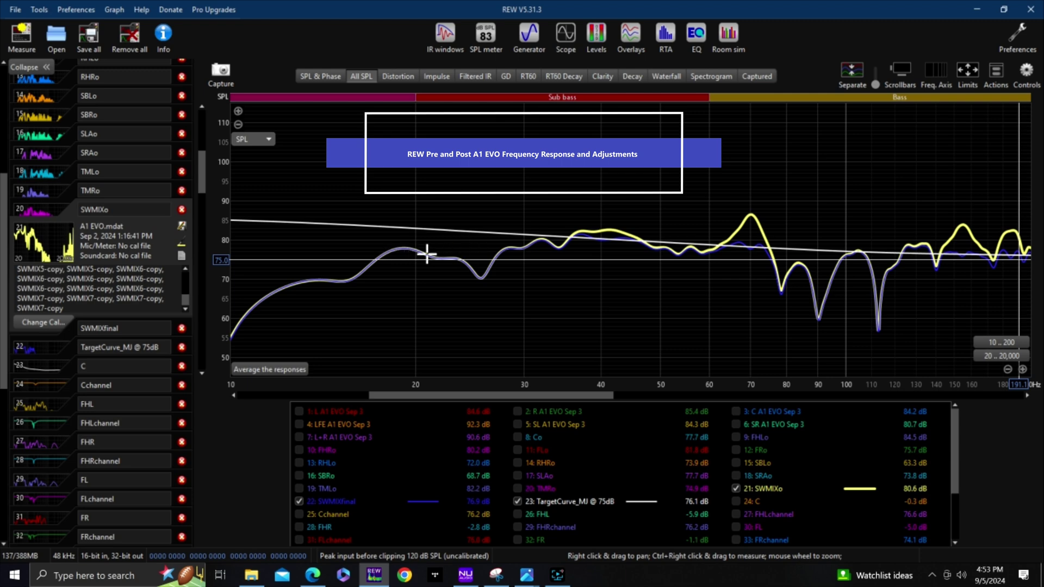
# - Read SWMIXo, SWMIXfinal and target levels near 17.3 Hz and at the 70 Hz peak
pyautogui.click(378, 259)
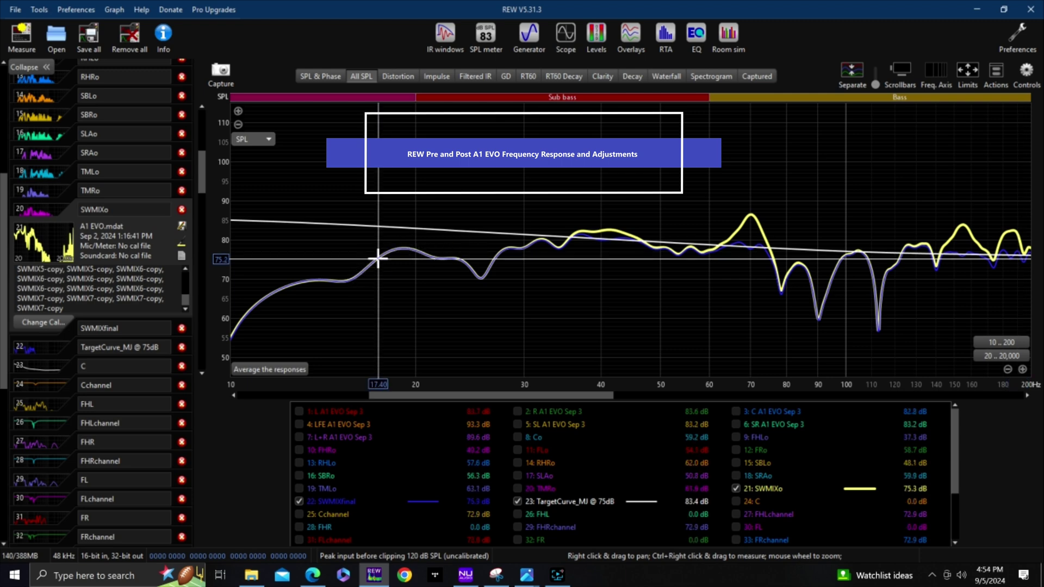
pyautogui.click(377, 259)
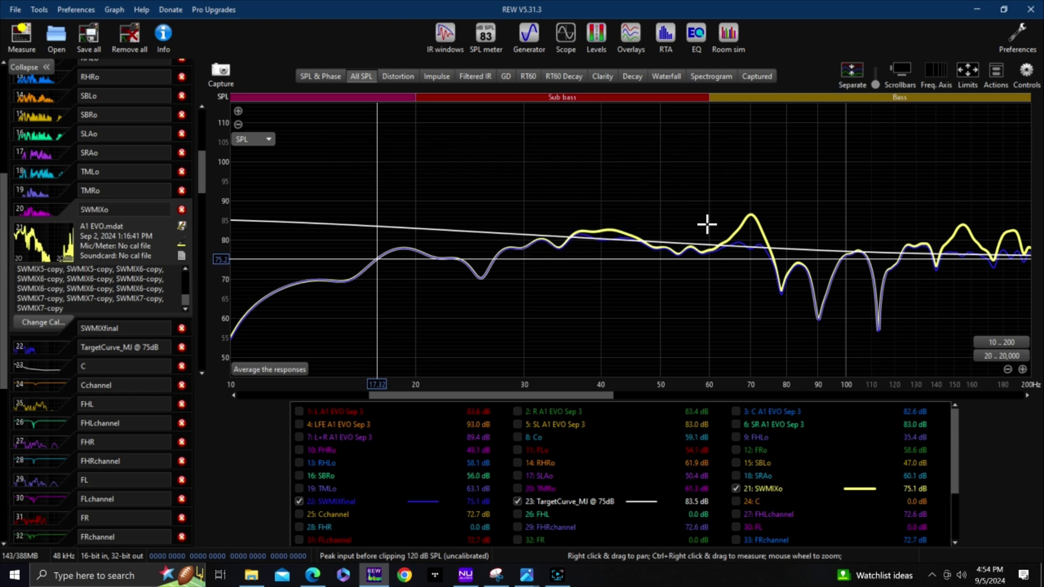
pyautogui.click(751, 216)
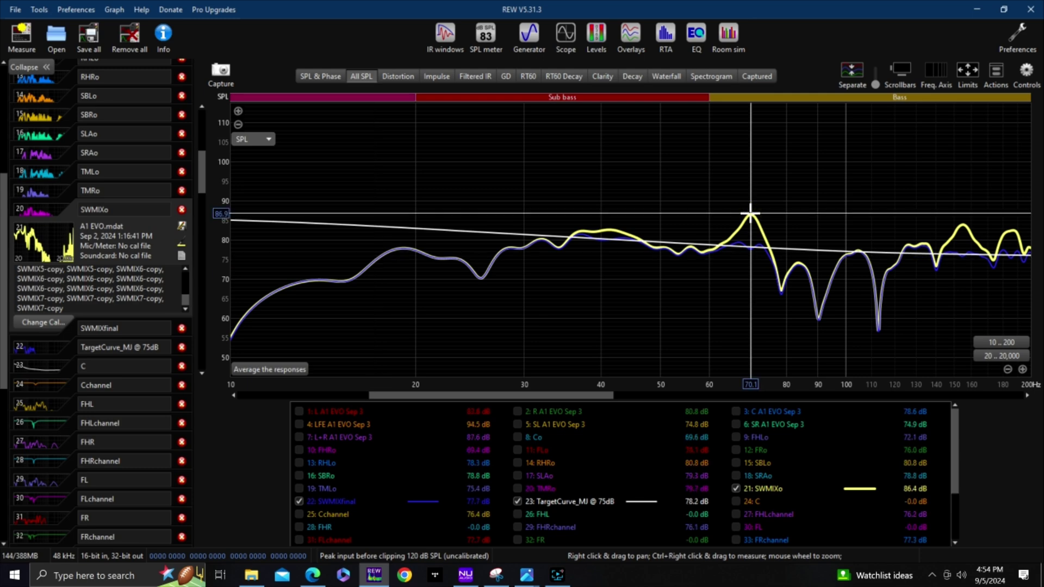
pyautogui.click(722, 245)
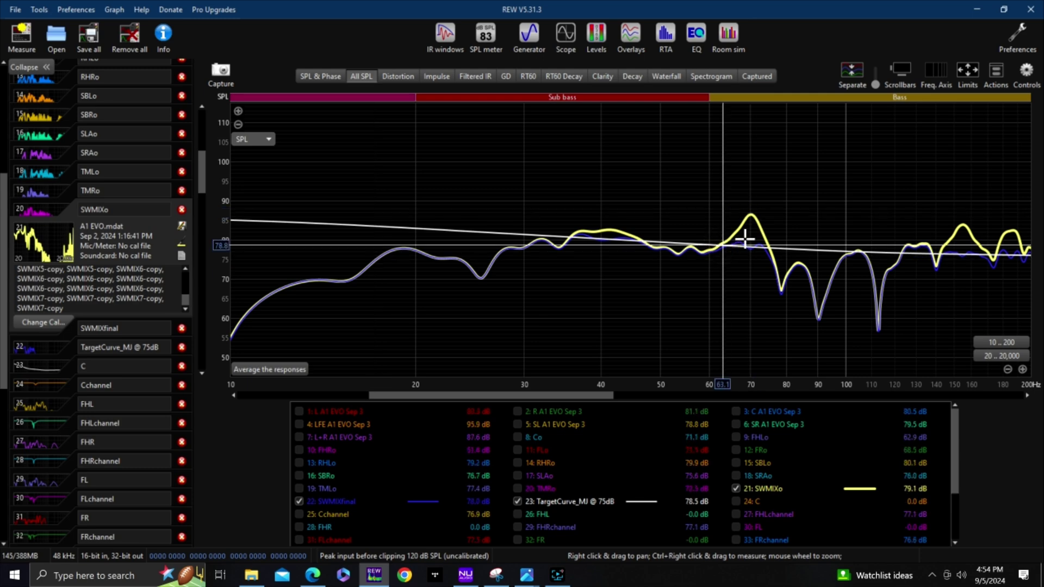
pyautogui.click(771, 245)
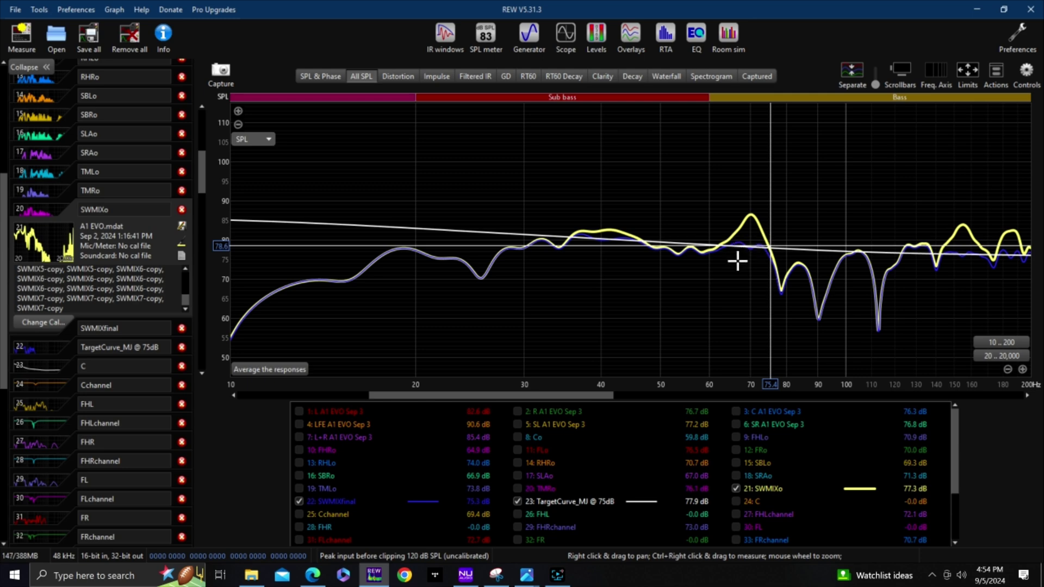
pyautogui.click(583, 242)
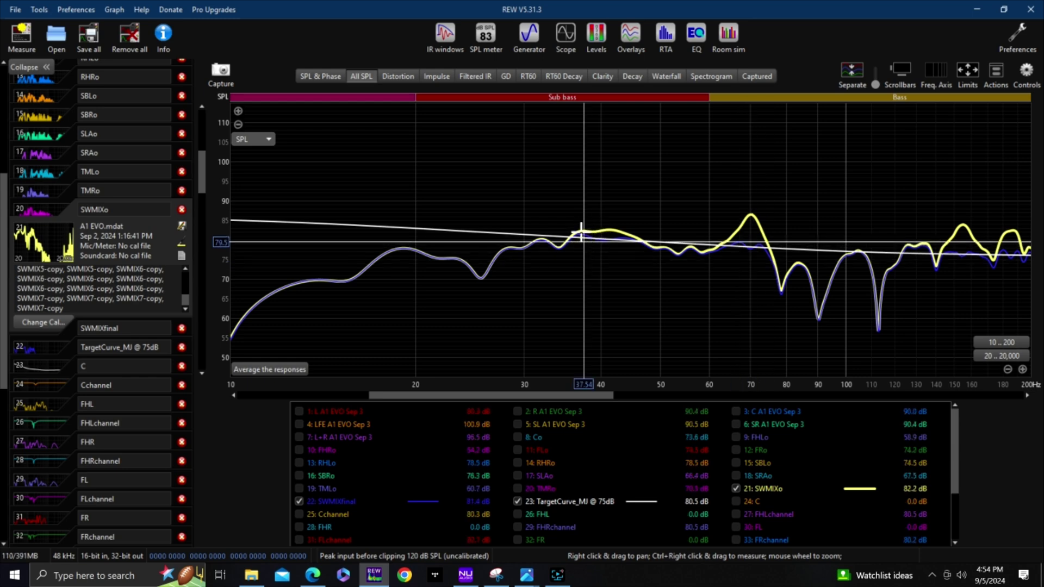
pyautogui.click(581, 233)
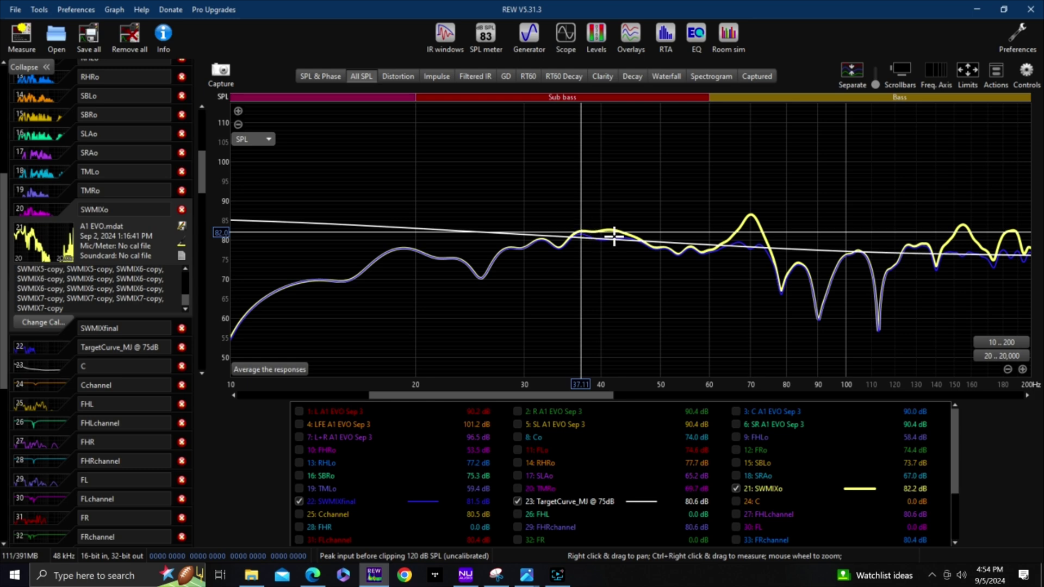
pyautogui.click(640, 241)
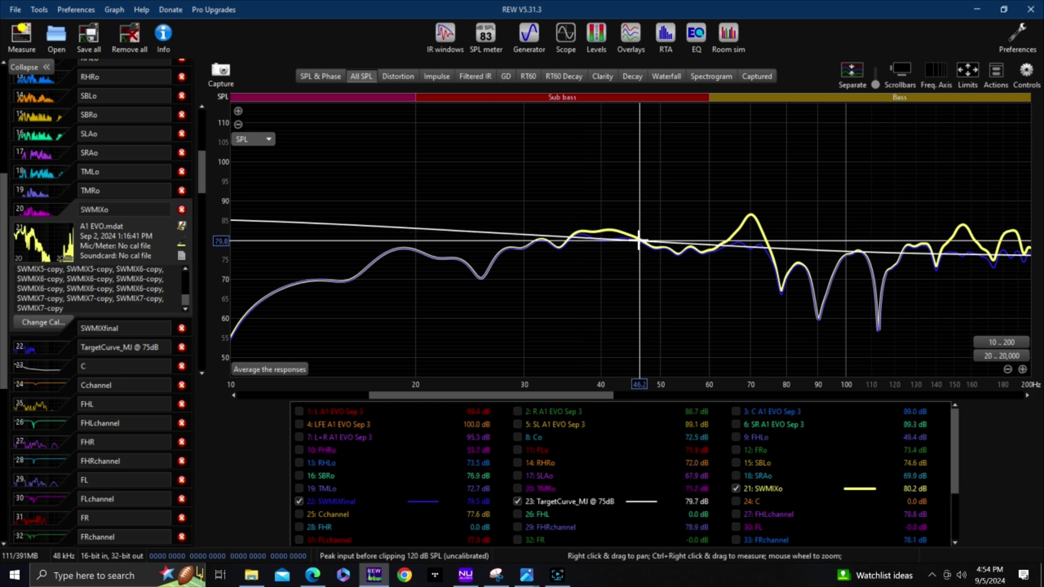
pyautogui.click(634, 237)
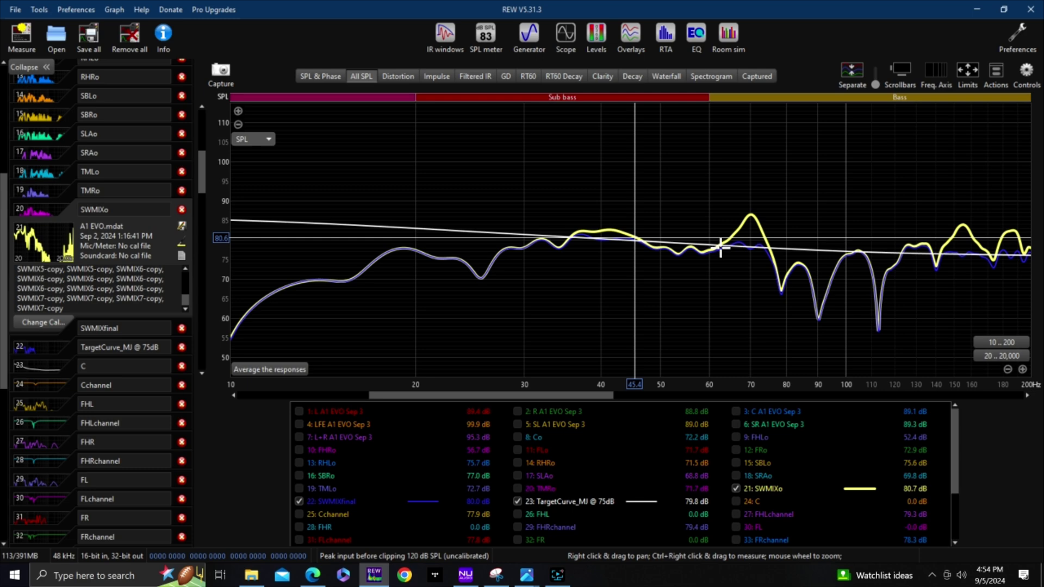
pyautogui.click(768, 251)
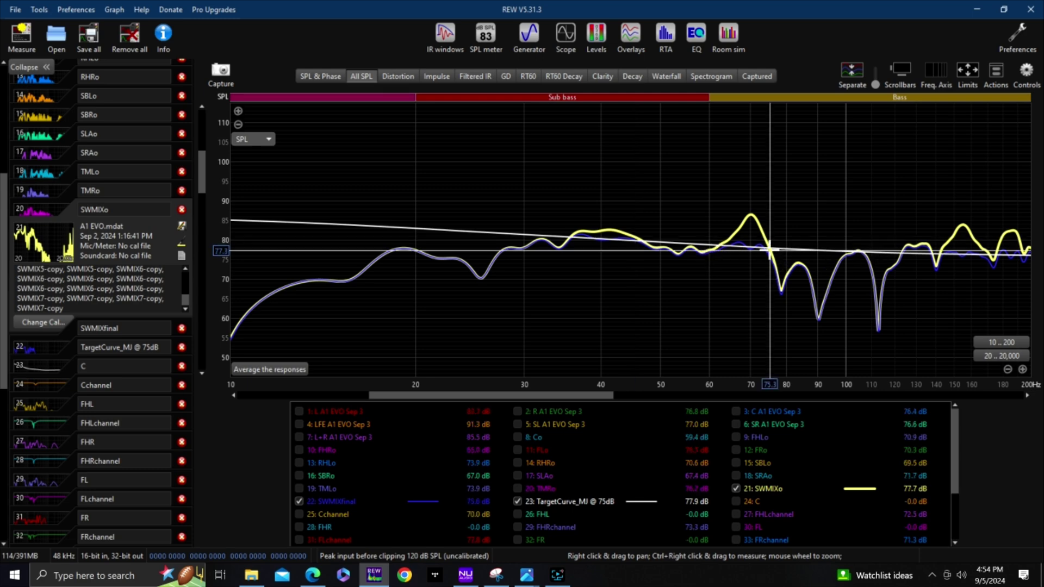
pyautogui.click(901, 252)
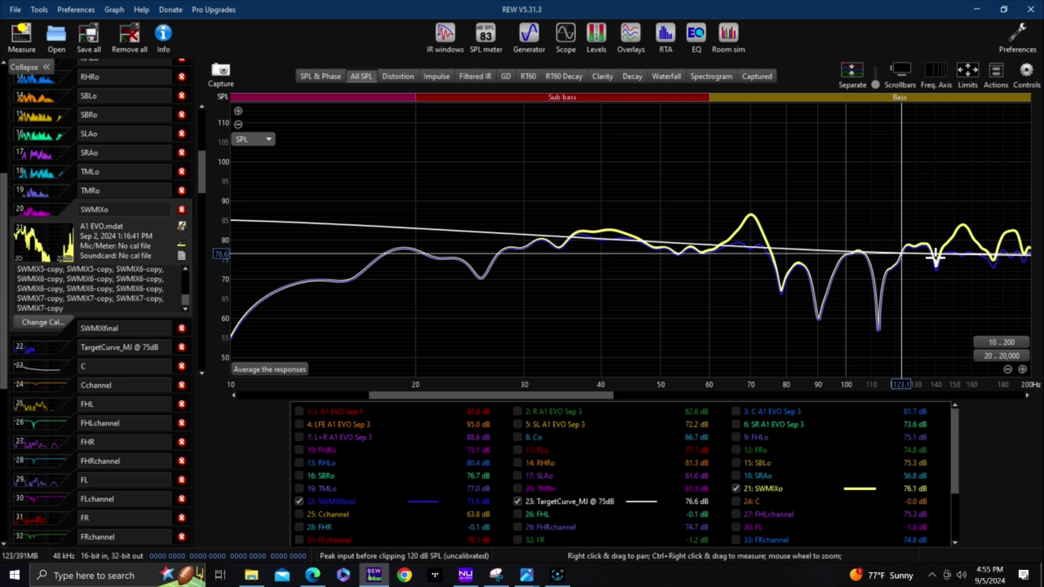
pyautogui.click(941, 253)
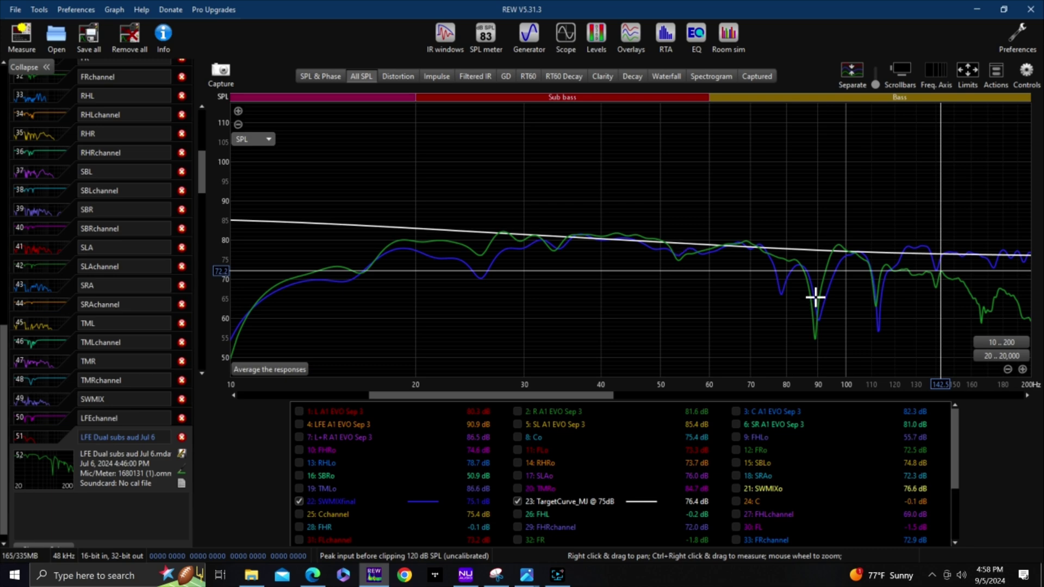
# - Read the July 6 LFE and SWMIXfinal levels at about 86, 92, 97 and 113 Hz
pyautogui.click(807, 272)
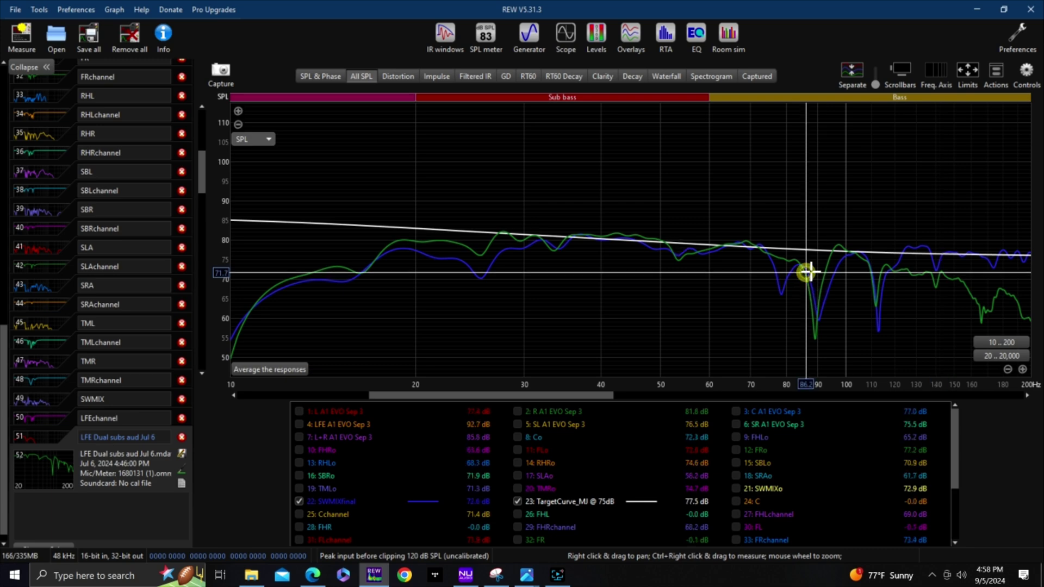
pyautogui.click(825, 271)
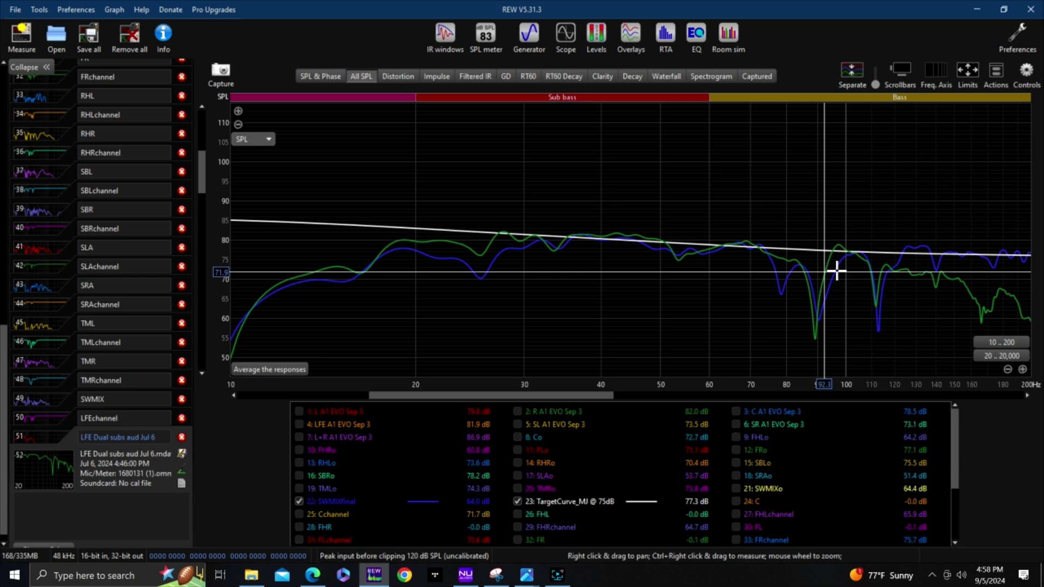
pyautogui.click(839, 270)
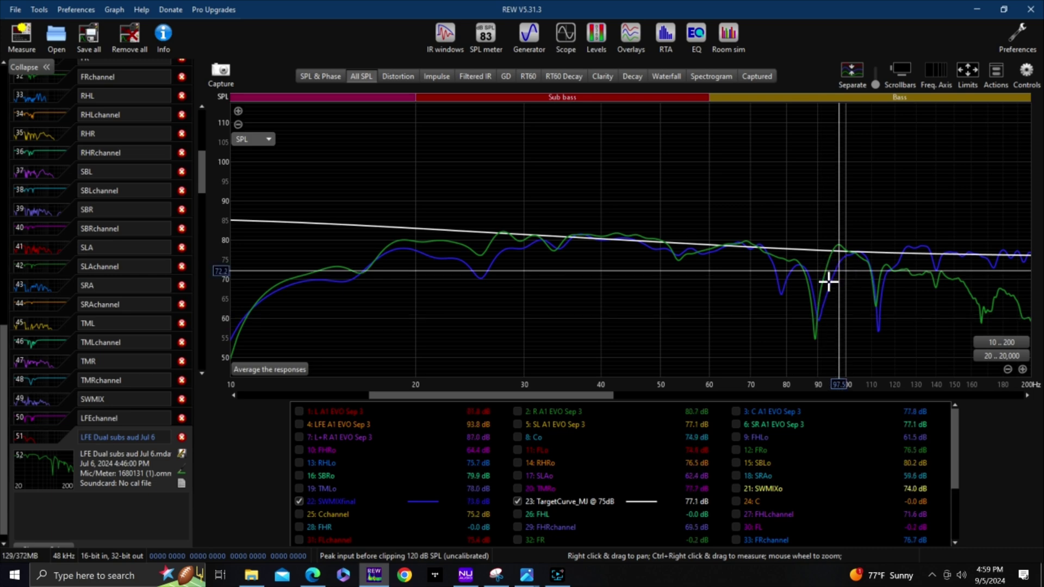
pyautogui.click(879, 308)
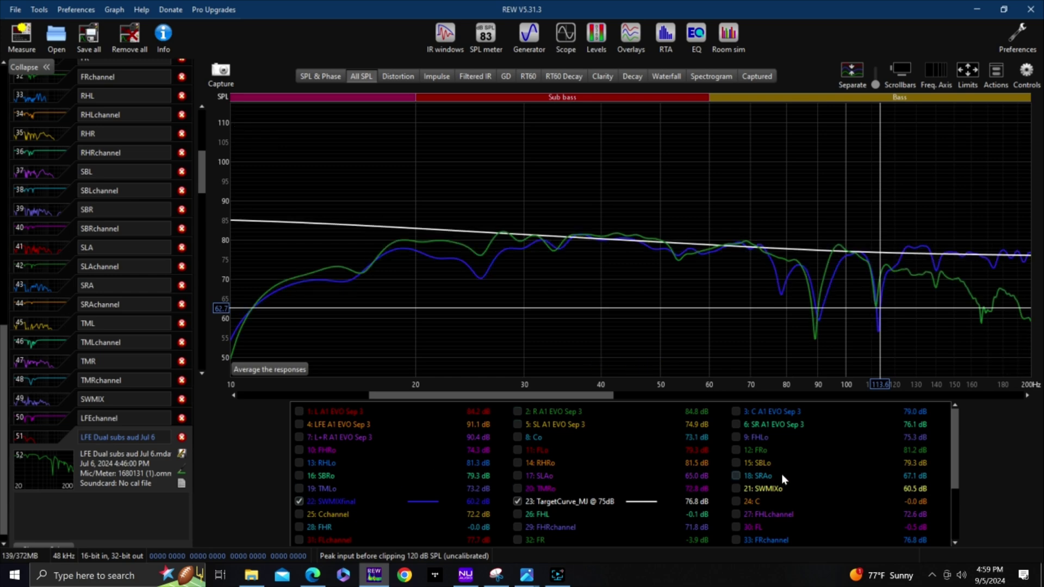
pyautogui.scroll(-3, 380, 540)
pyautogui.click(380, 541)
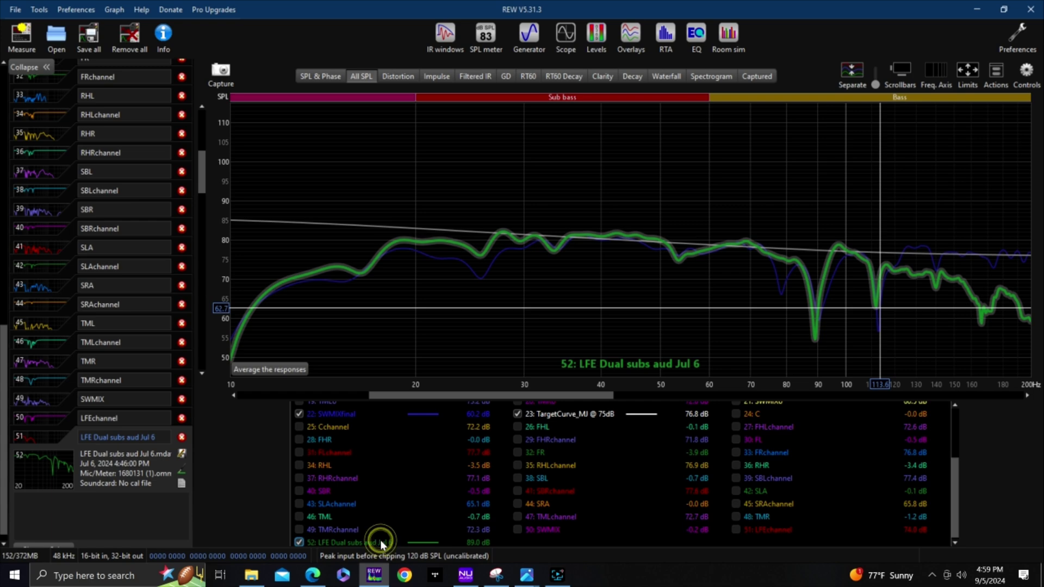
pyautogui.click(380, 540)
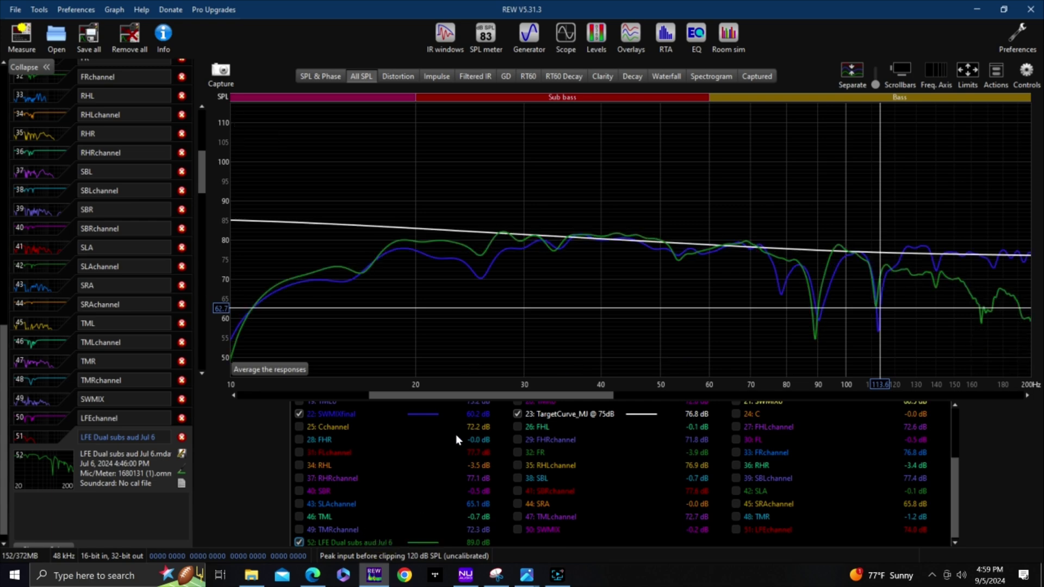
pyautogui.click(378, 255)
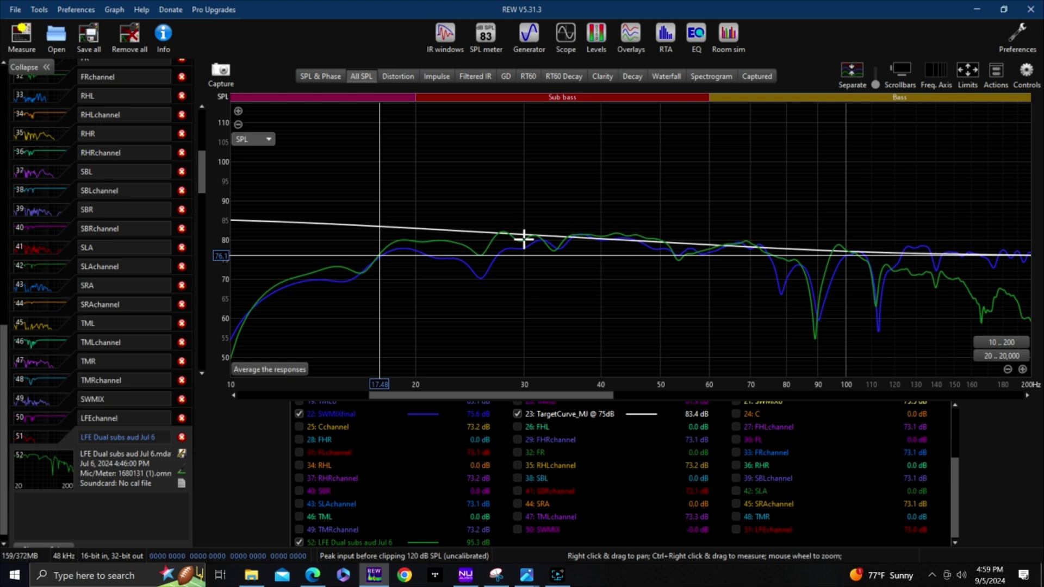
pyautogui.click(542, 240)
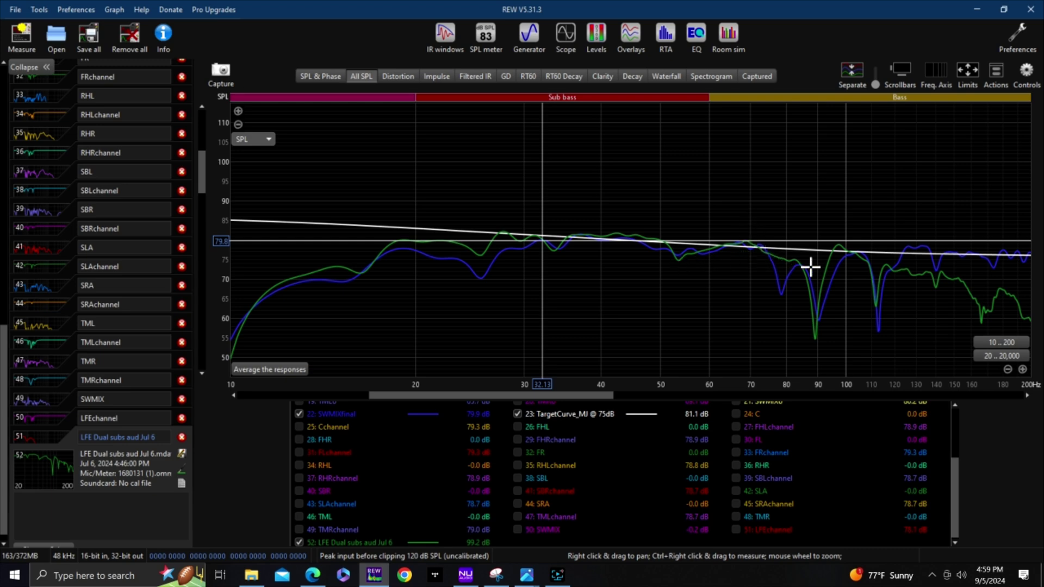
pyautogui.click(771, 257)
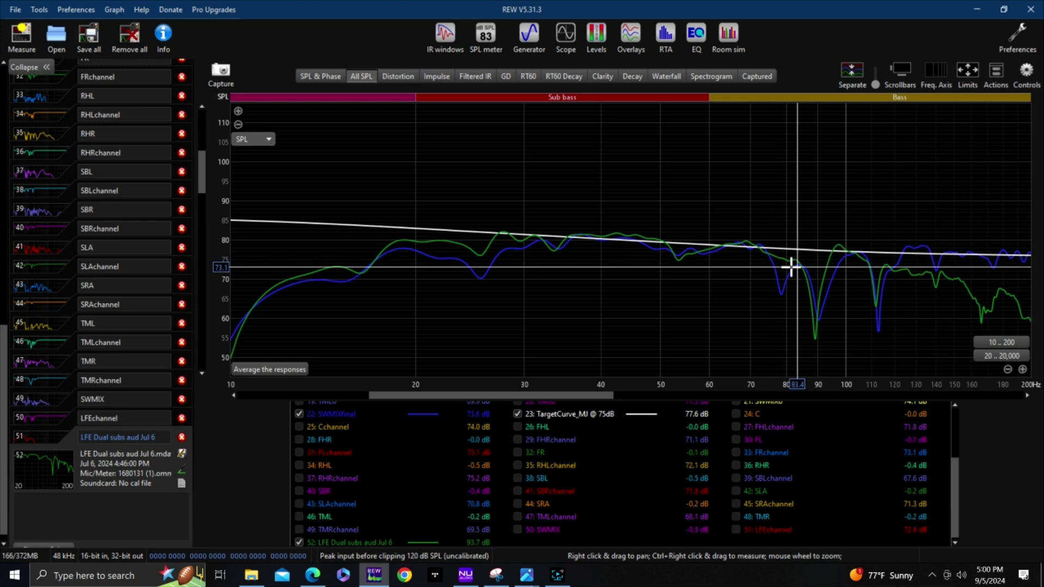
pyautogui.click(772, 259)
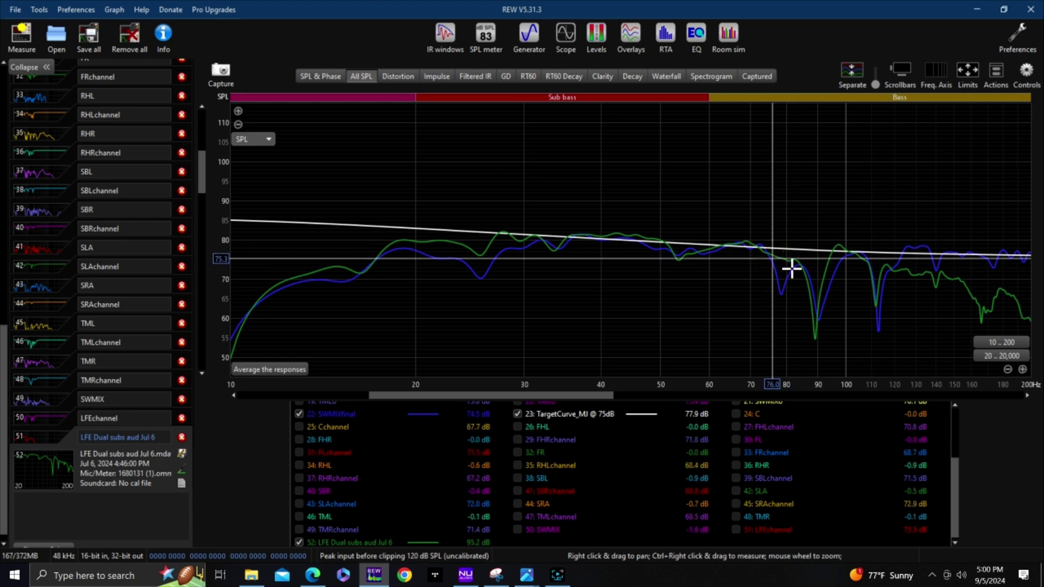
pyautogui.click(793, 269)
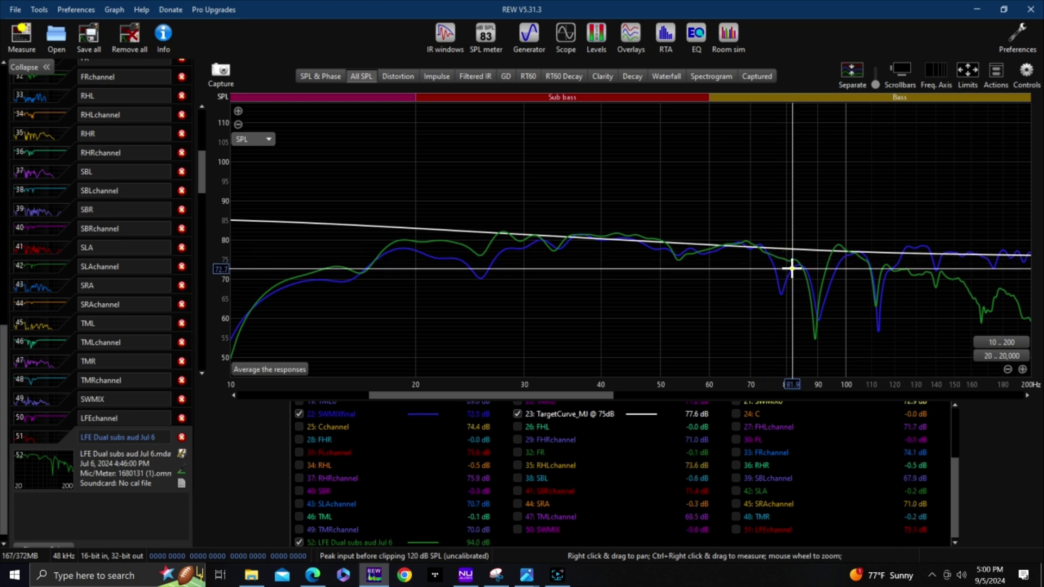
pyautogui.click(833, 283)
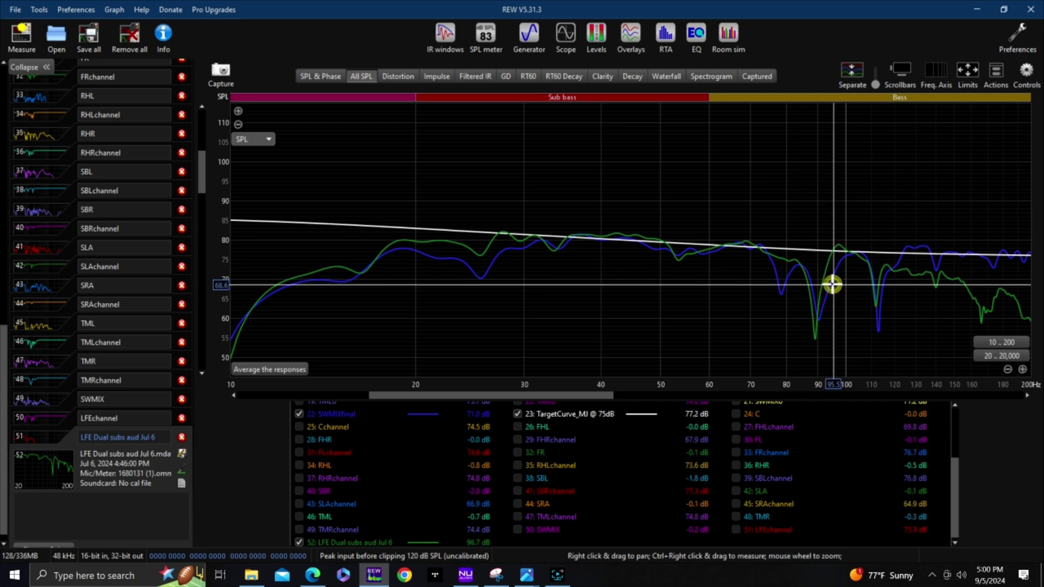
pyautogui.click(815, 339)
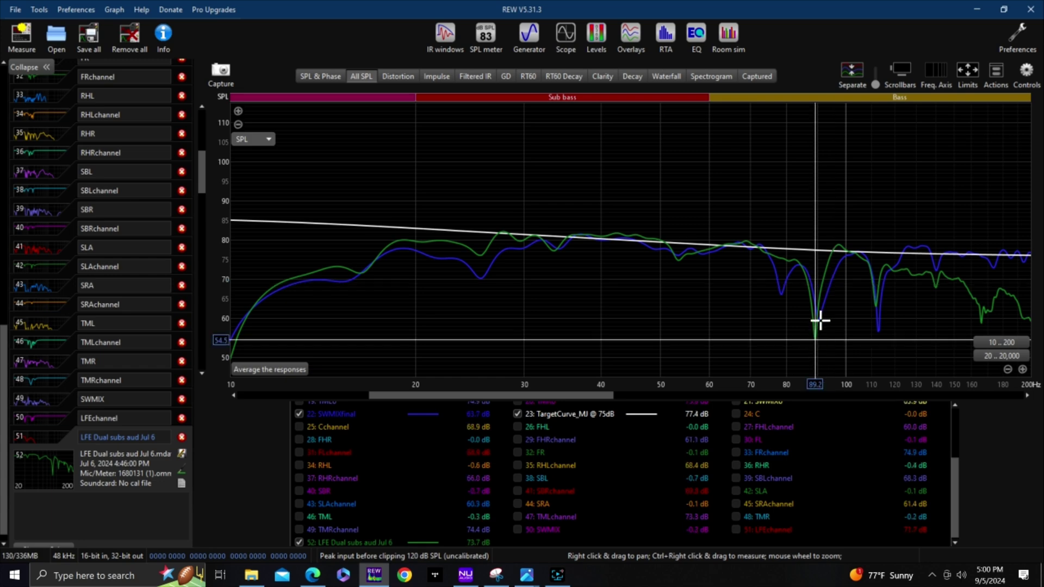
pyautogui.click(820, 321)
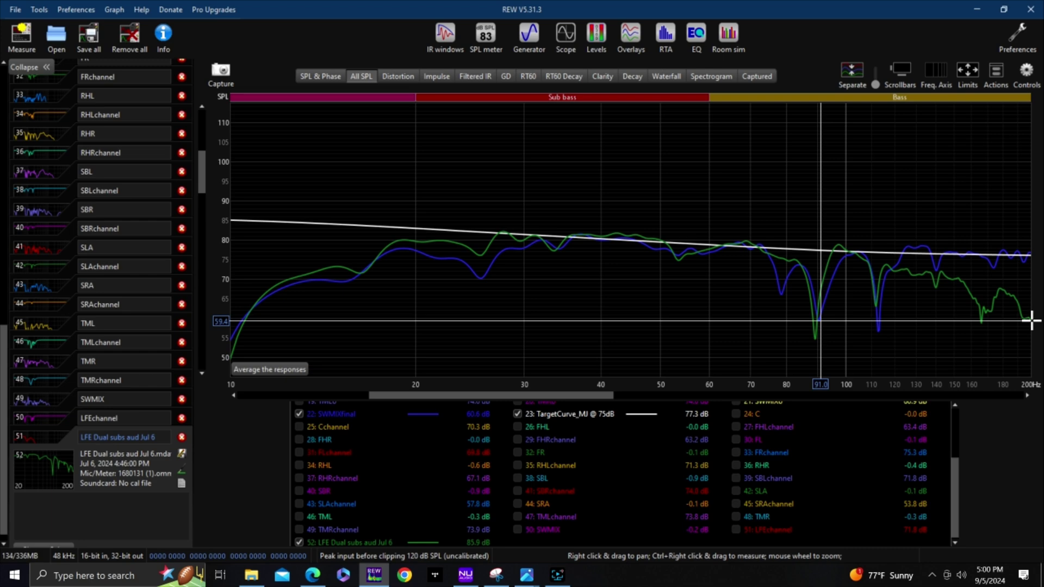
pyautogui.click(658, 288)
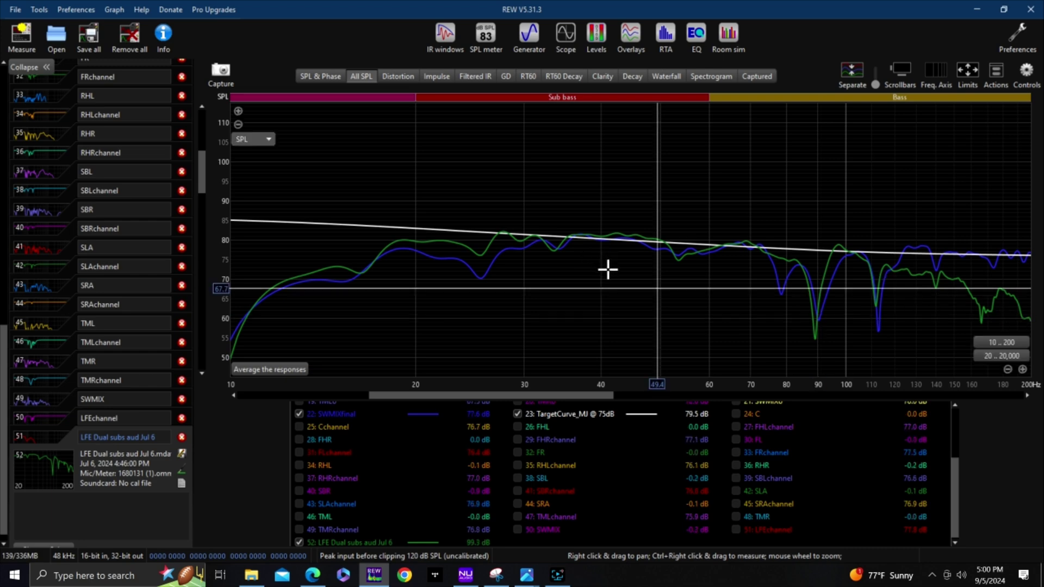
pyautogui.click(467, 248)
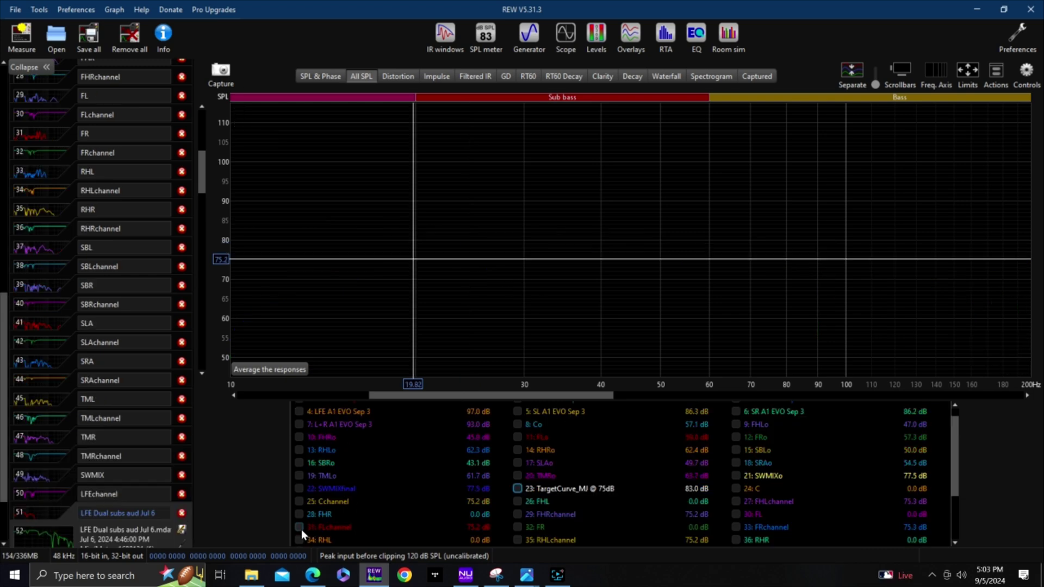
# - Overlay 31: FLchannel and 33: FRchannel over 20 Hz–20 kHz, then hide FLchannel
pyautogui.click(299, 528)
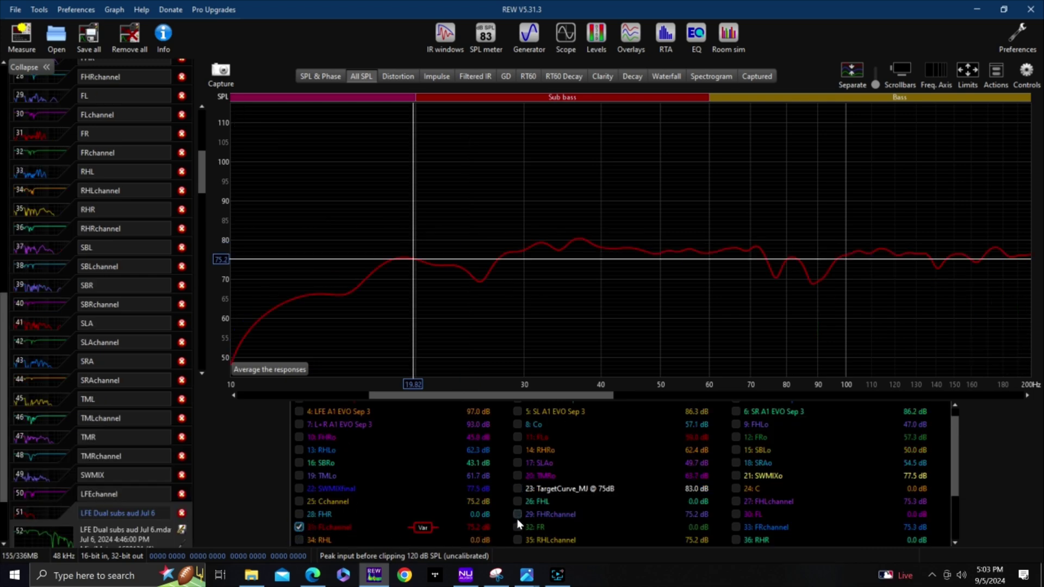
pyautogui.click(737, 528)
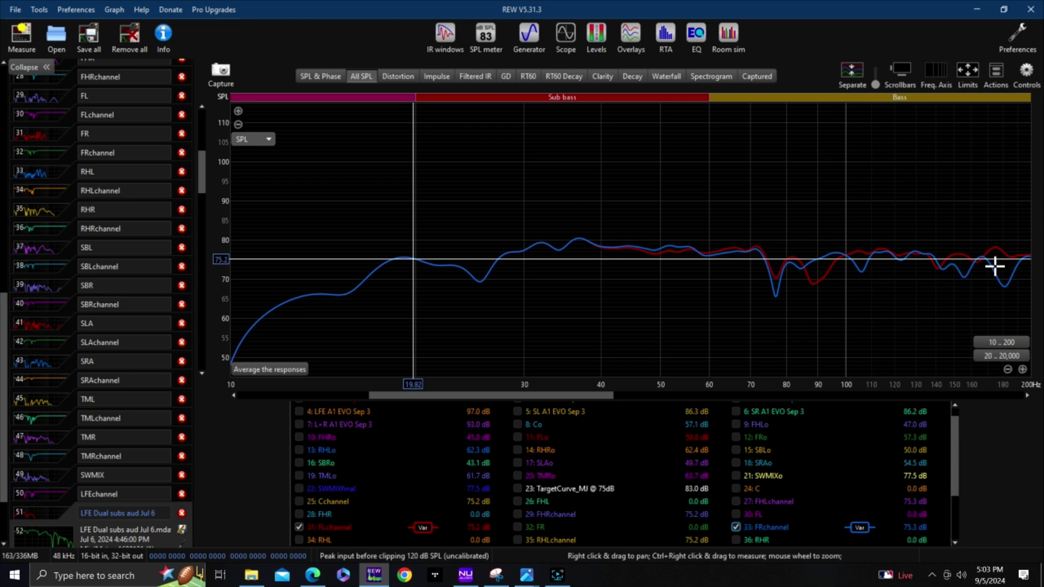
pyautogui.click(1024, 357)
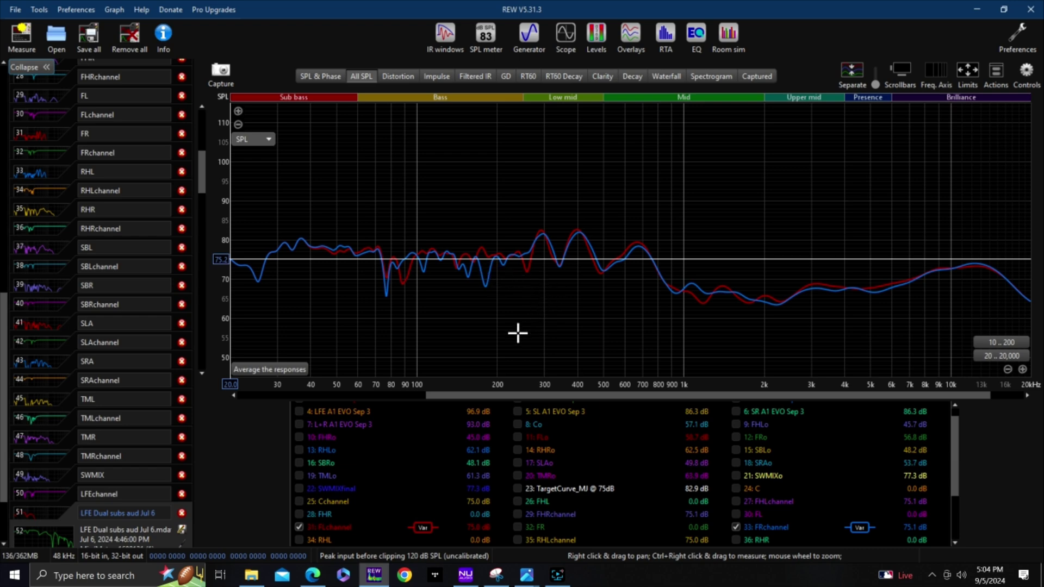
pyautogui.click(299, 527)
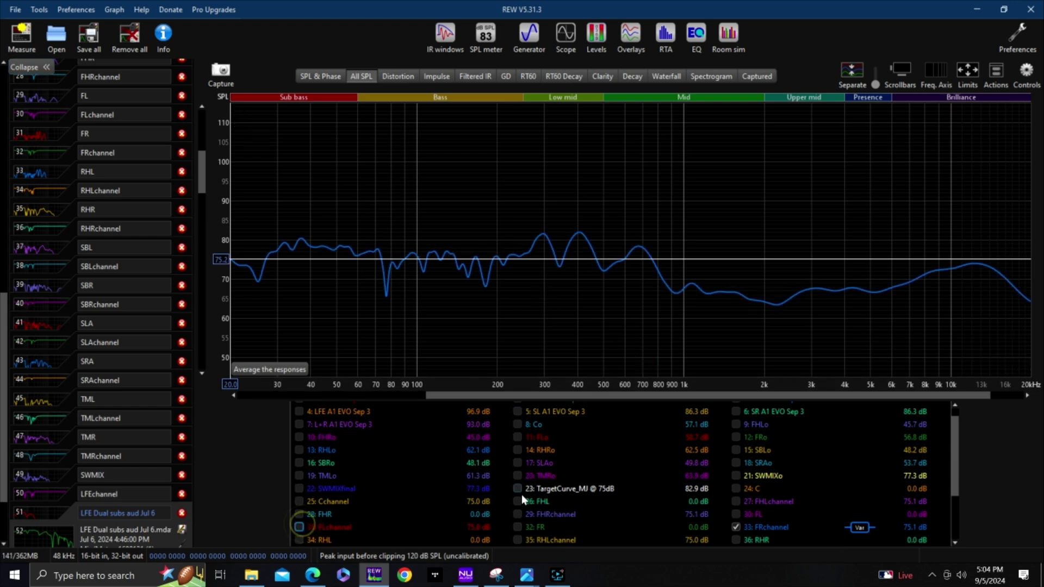
# - Hide 33: FRchannel and show 43: SLAchannel and 45: SRAchannel instead
pyautogui.click(736, 526)
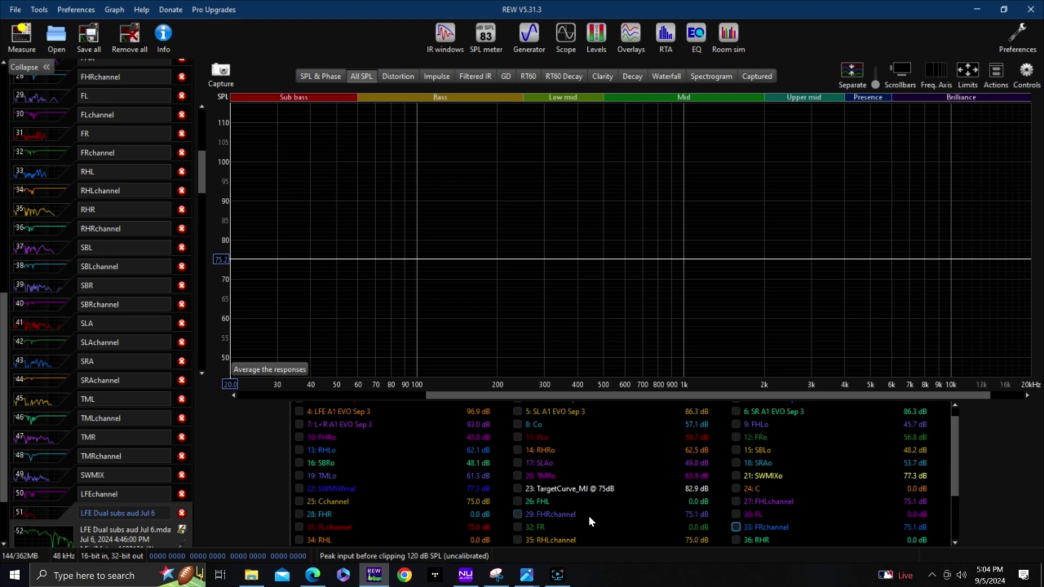
pyautogui.scroll(-3, 348, 512)
pyautogui.click(299, 514)
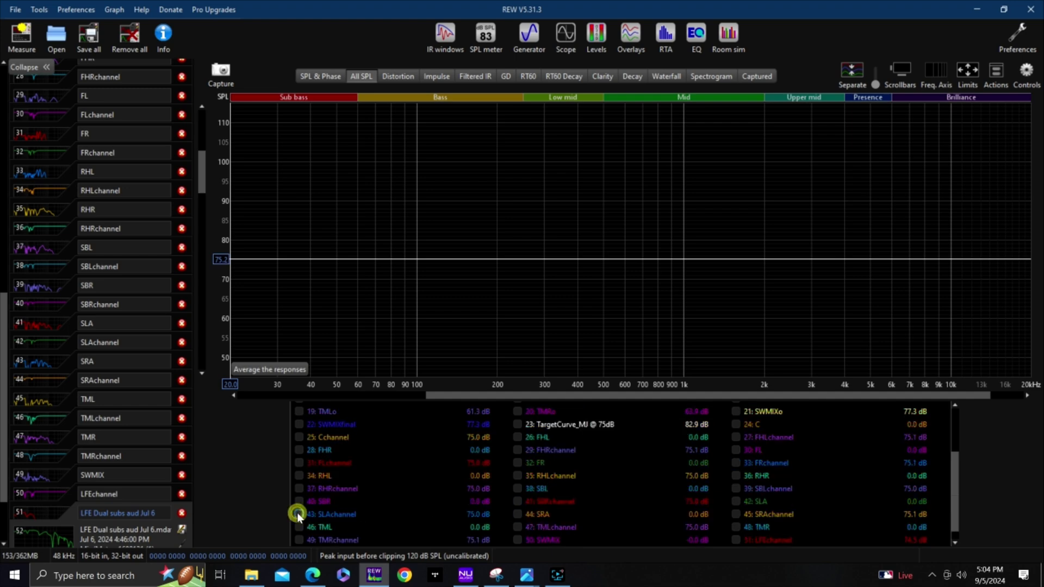
pyautogui.click(737, 514)
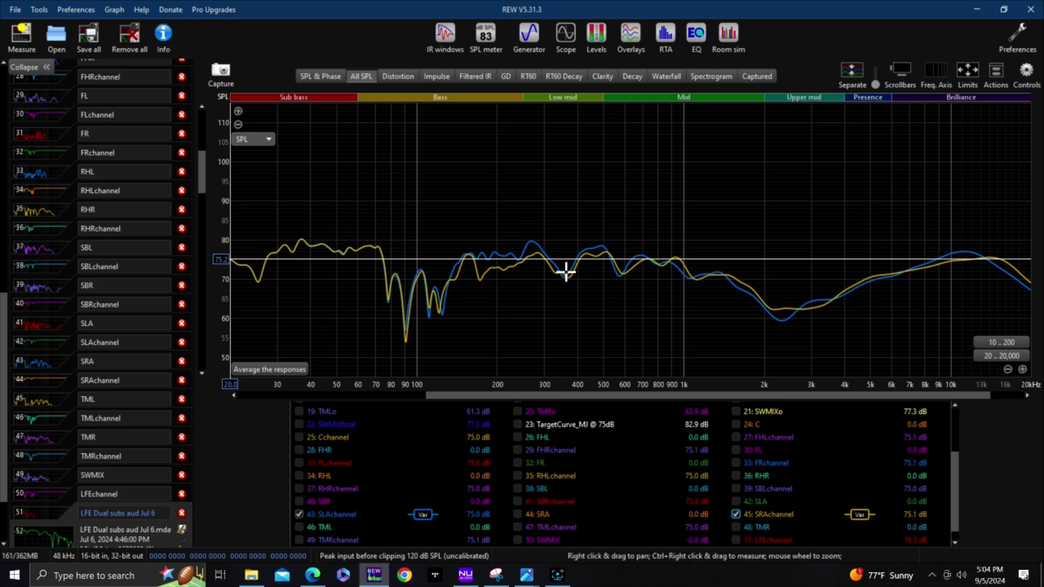
# - Read the surround response levels at about 155, 159 and 243 Hz
pyautogui.click(470, 256)
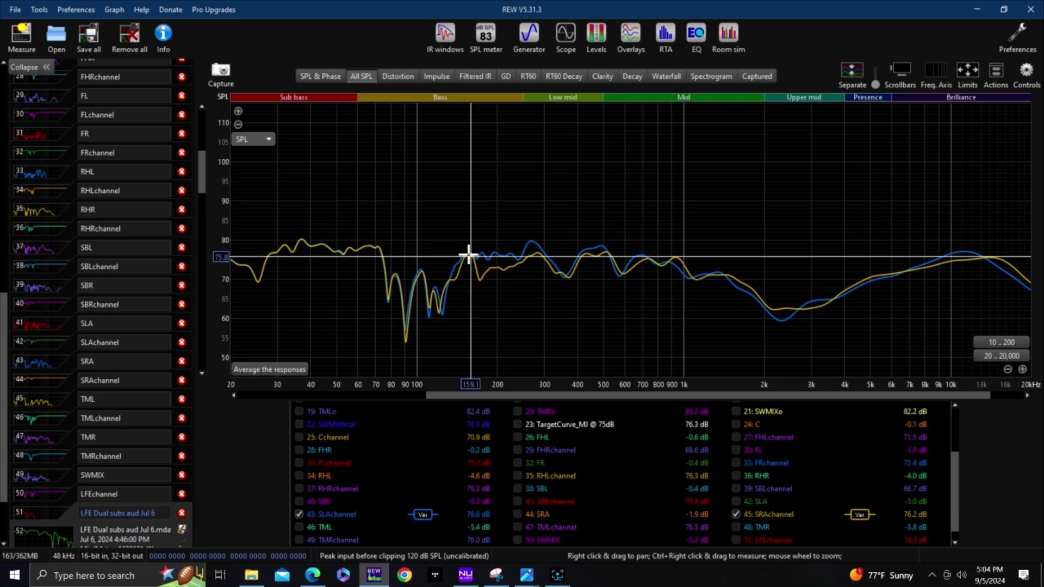
pyautogui.click(468, 255)
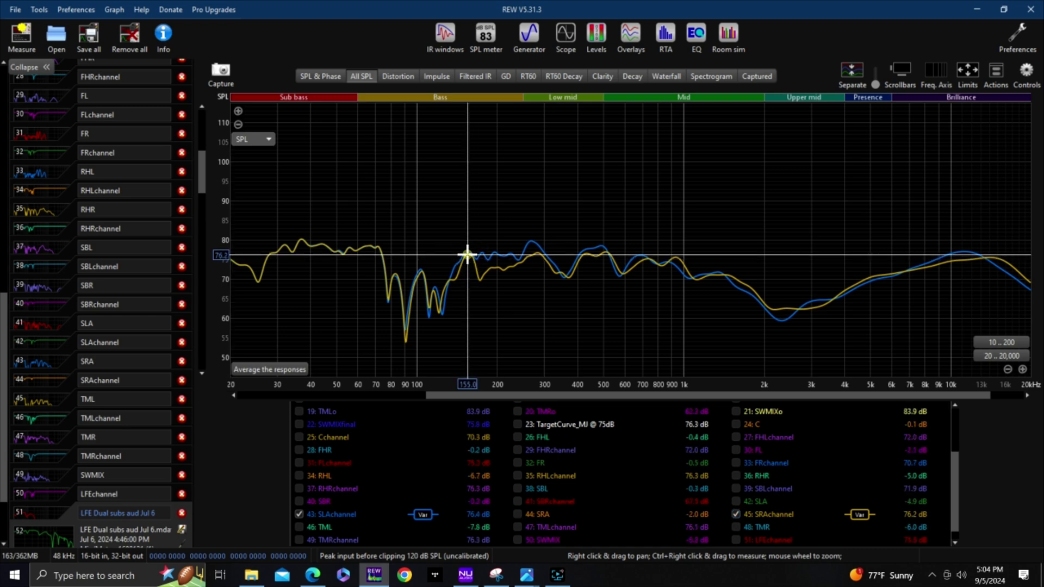
pyautogui.click(520, 261)
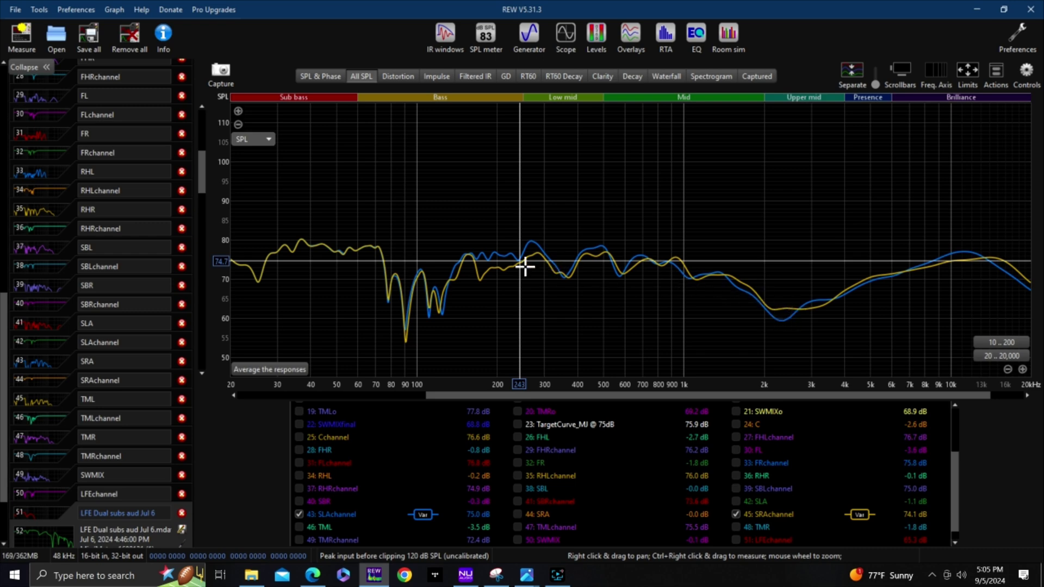
# - Show the 23: TargetCurve_MJ @ 75dB trace on the surround responses
pyautogui.click(518, 425)
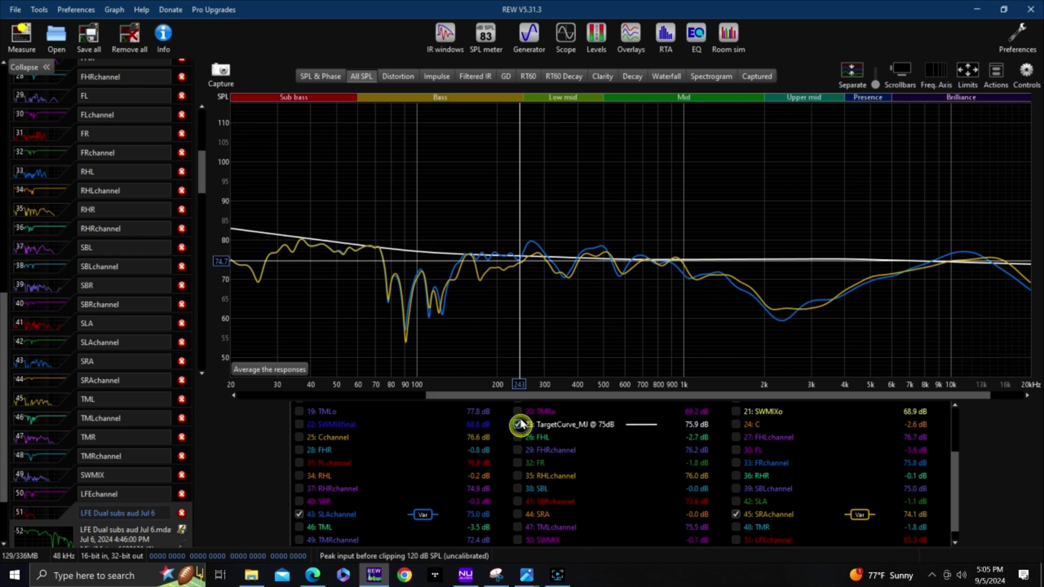